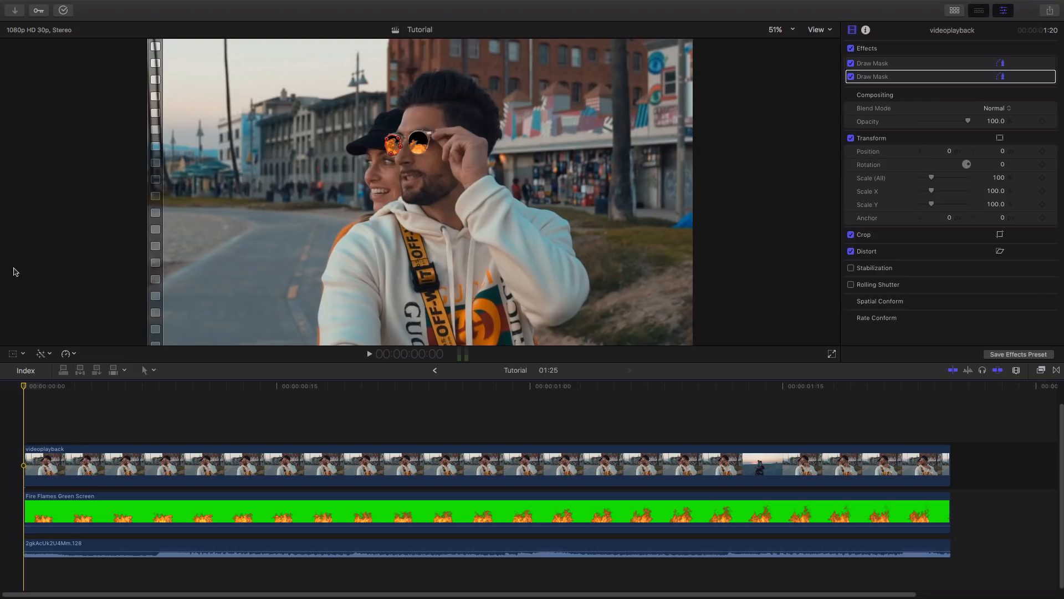
mouse_move(41, 388)
left_mouse_down()
mouse_move(220, 388)
mouse_move(21, 390)
left_mouse_up()
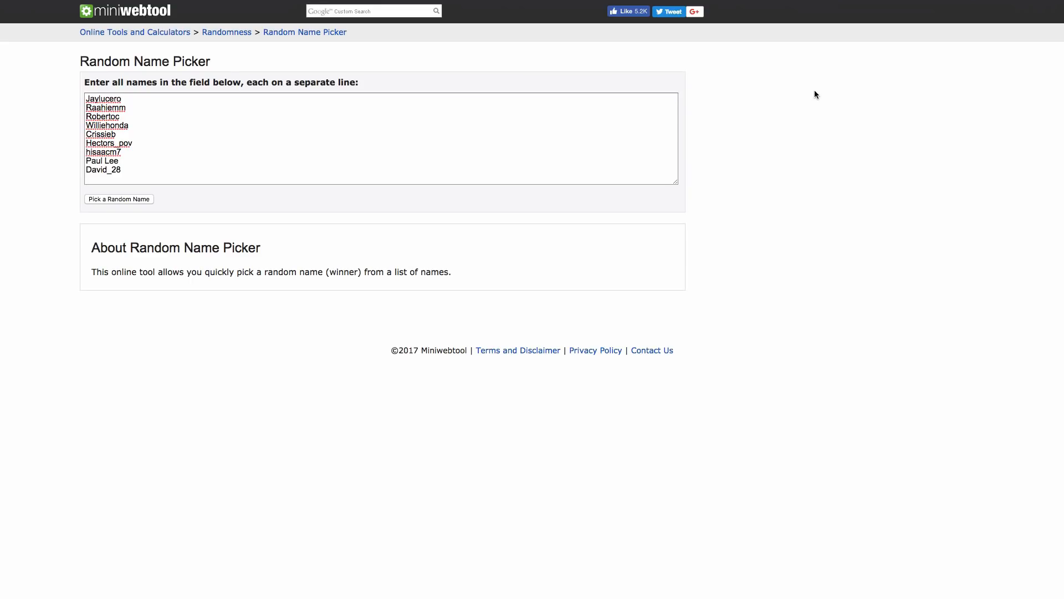
- Switch to the Random Name Picker web page and pick a random name from the entered list
left_click(109, 200)
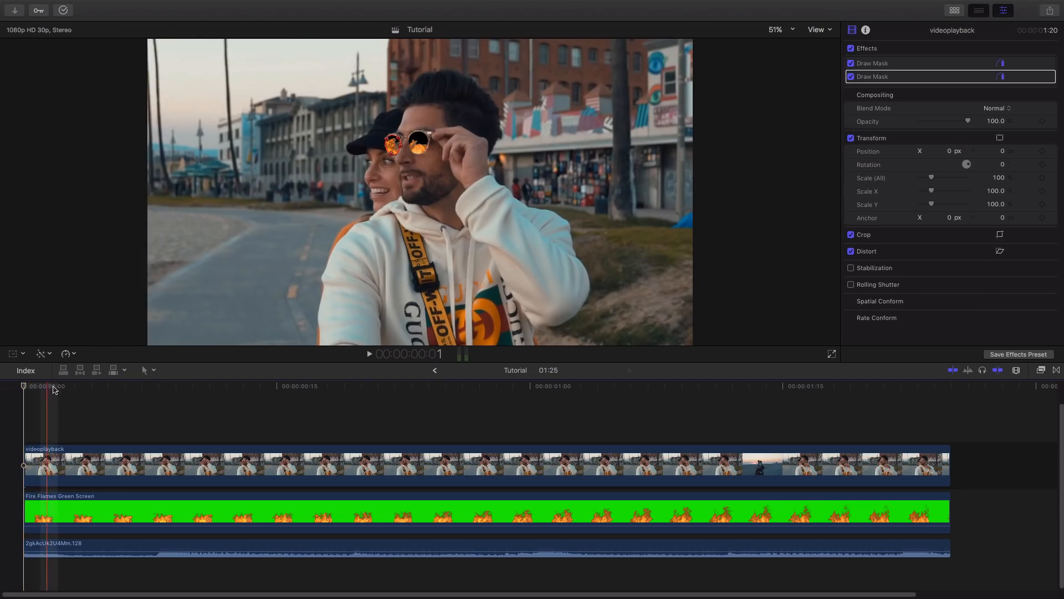
- Disable the soundtrack clip beneath the footage and preview the flaming sunglasses effect from the start of the timeline
left_click(185, 546)
key("v")
key("Home")
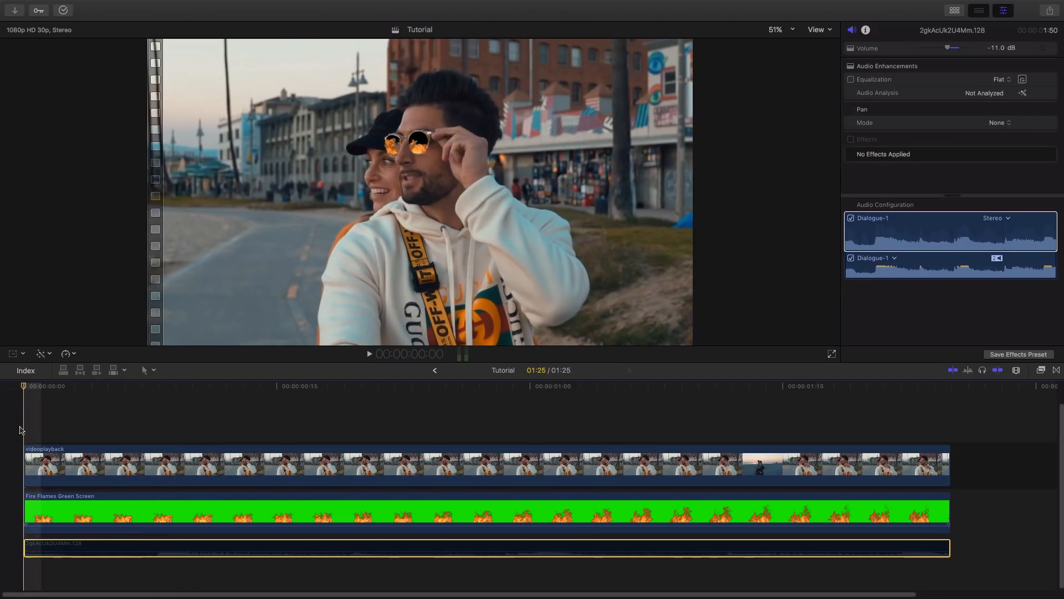
key("space")
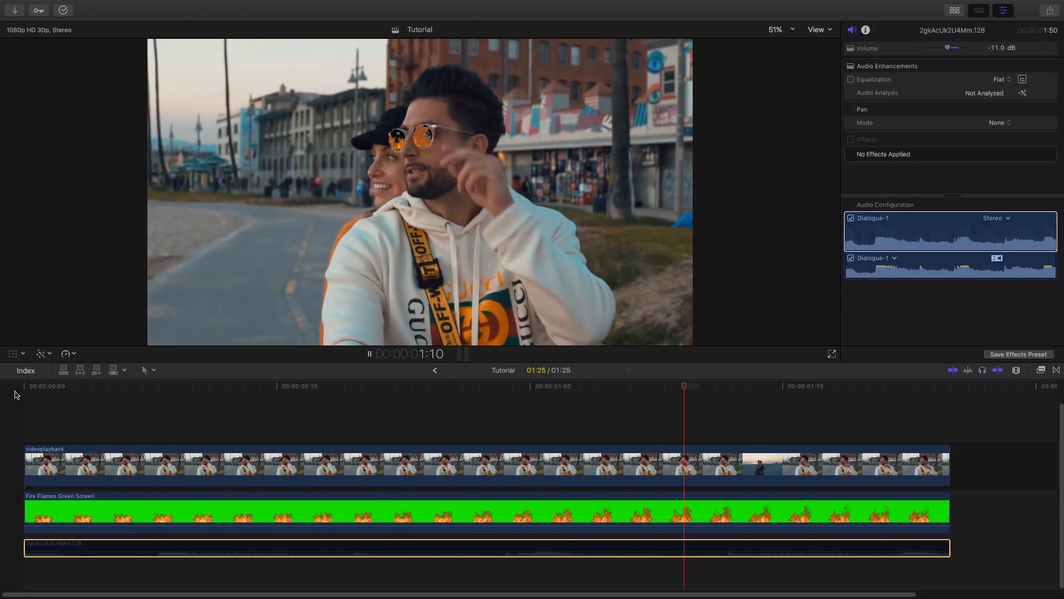
key("space")
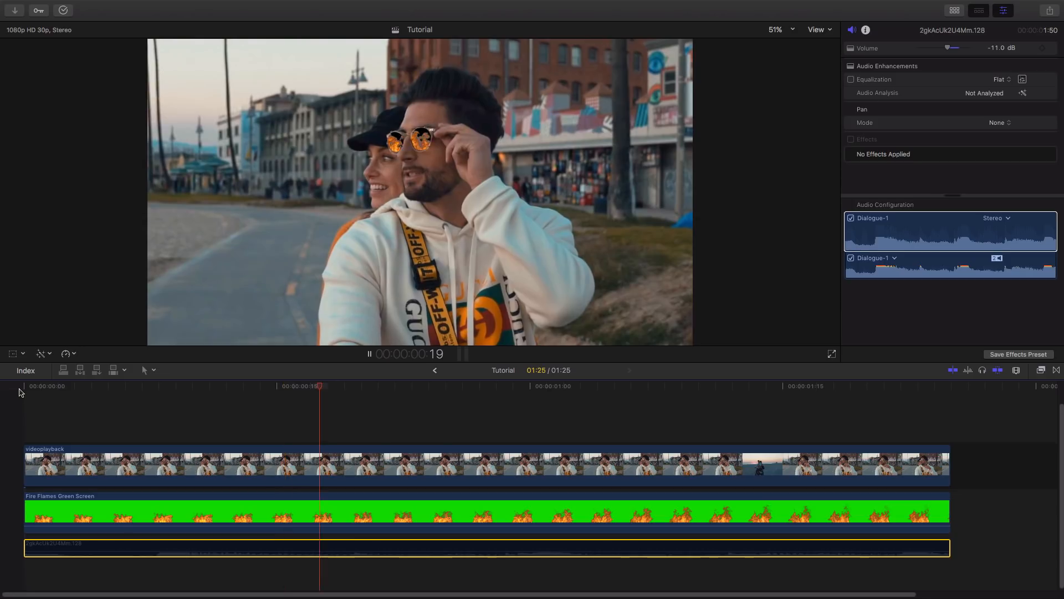
left_click_drag(19, 393, 370, 405)
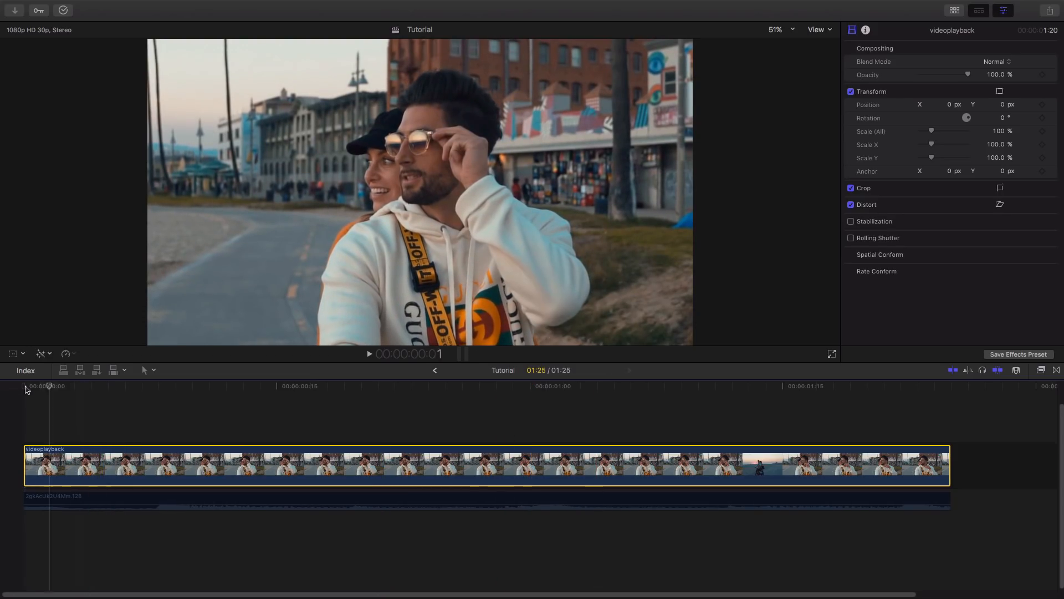
- Apply the Draw Mask effect to the videoplayback clip with the playhead at its start, and expand the mask's settings
left_click(25, 390)
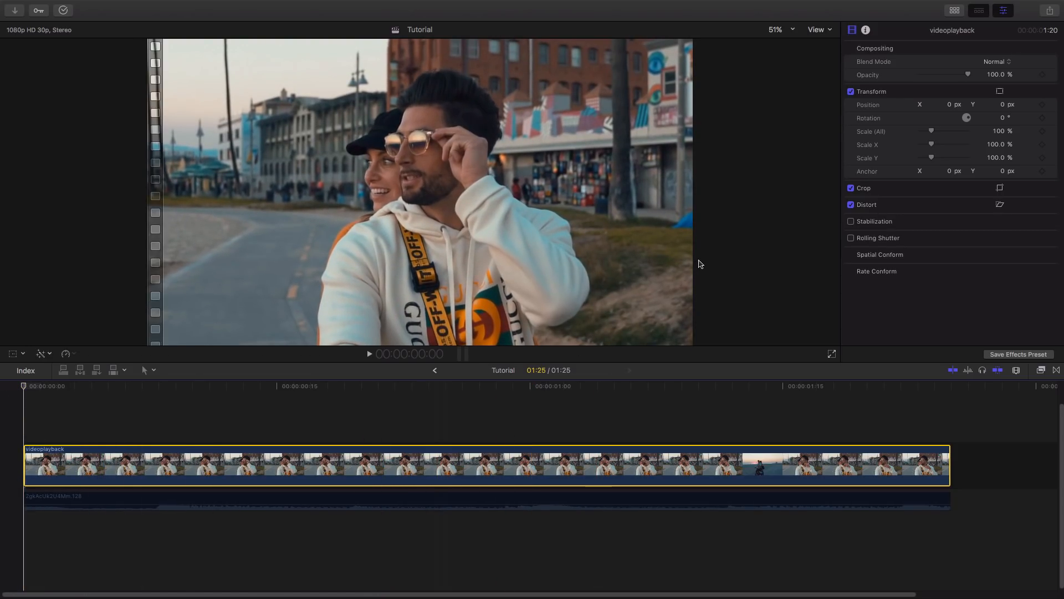
left_click(1040, 370)
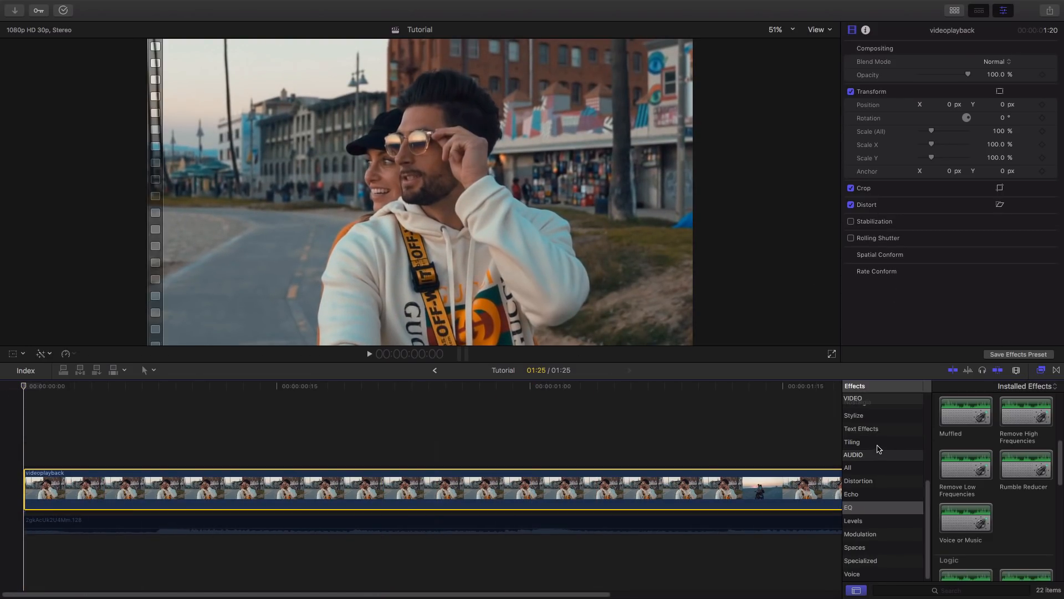
scroll(878, 448, "up", 5)
left_click(853, 495)
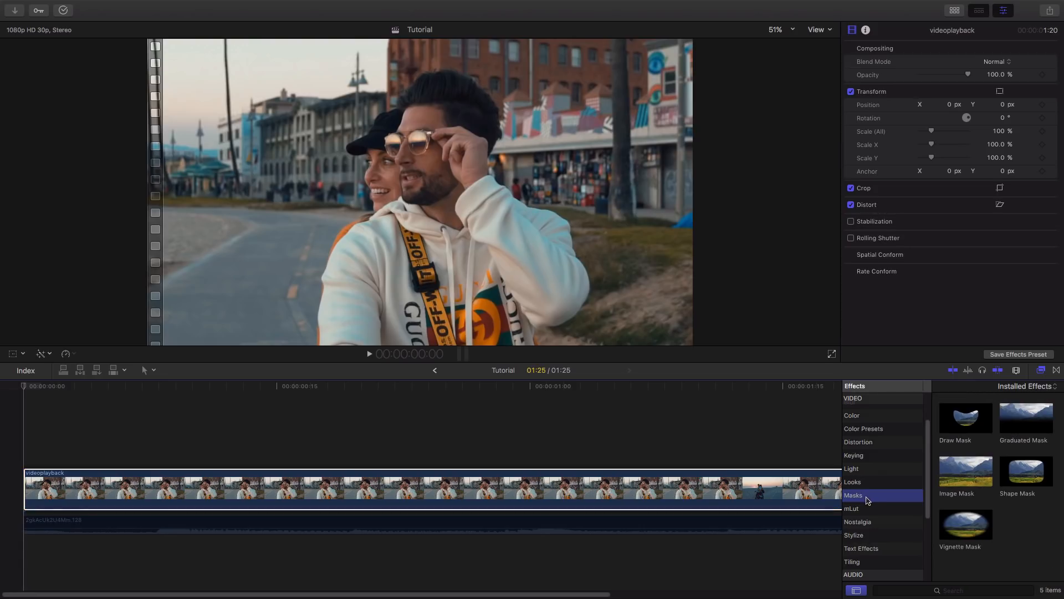
mouse_move(963, 429)
left_mouse_down()
mouse_move(845, 419)
mouse_move(292, 485)
left_mouse_up()
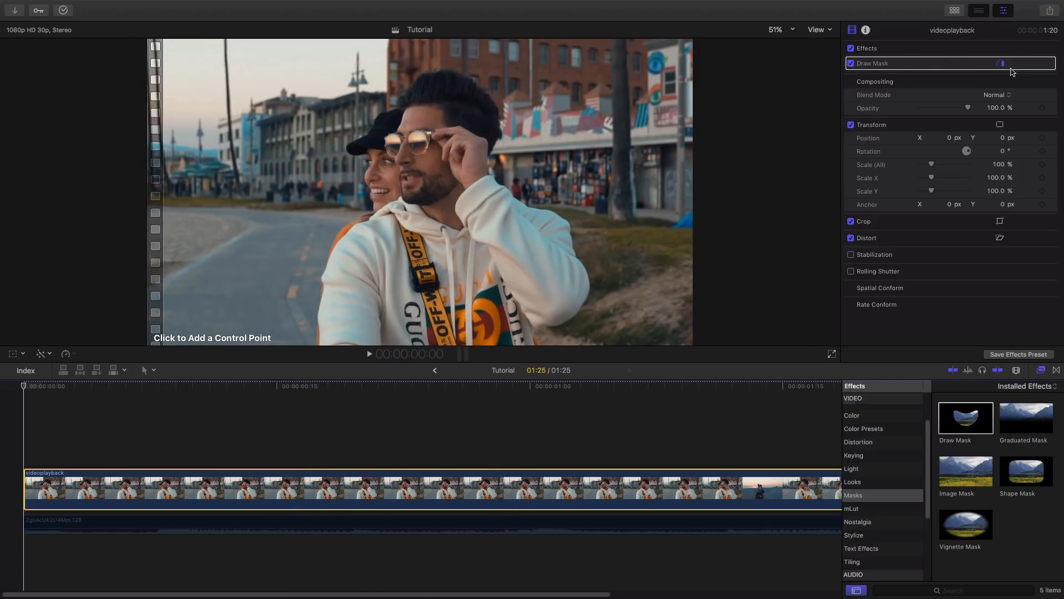
left_click(1037, 63)
left_click(1041, 371)
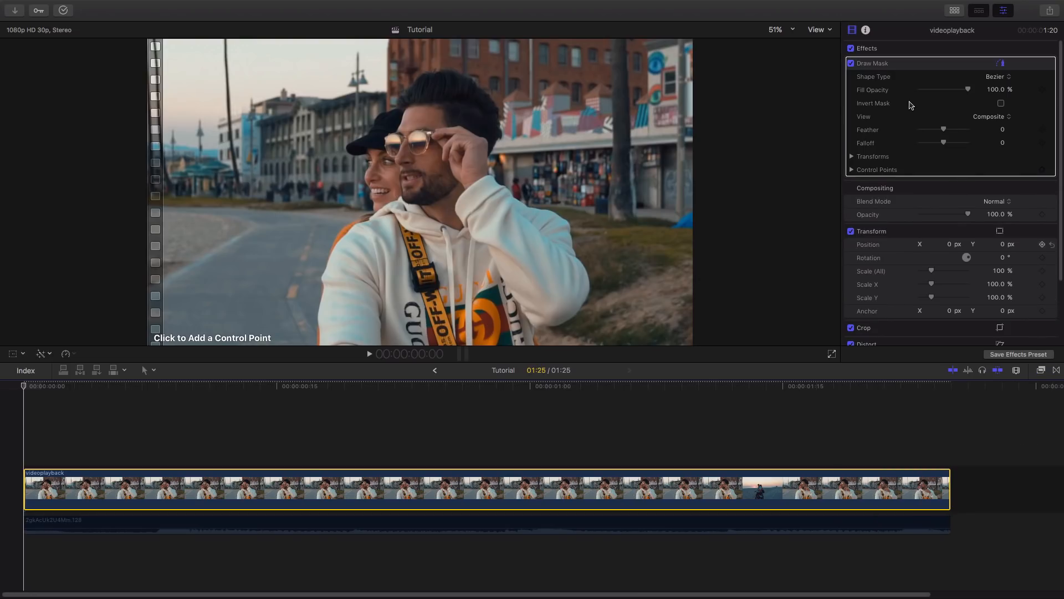
- Apply a second Draw Mask effect to the videoplayback clip and select the first mask for drawing
left_click(1041, 370)
left_click(976, 430)
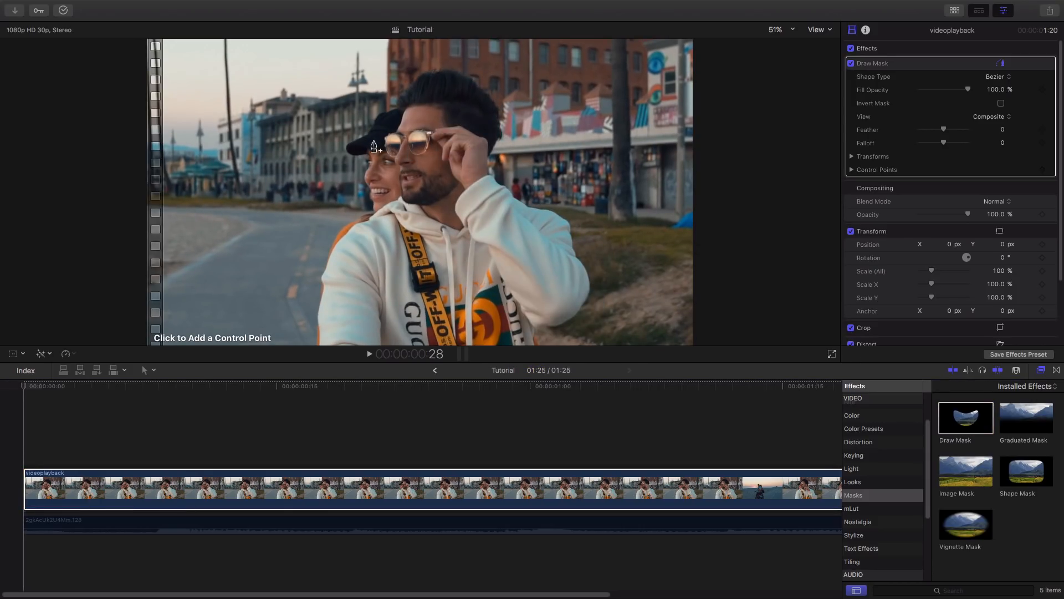
left_click_drag(966, 419, 607, 480)
left_click(903, 68)
left_click(901, 186)
left_click(909, 68)
left_click(1040, 370)
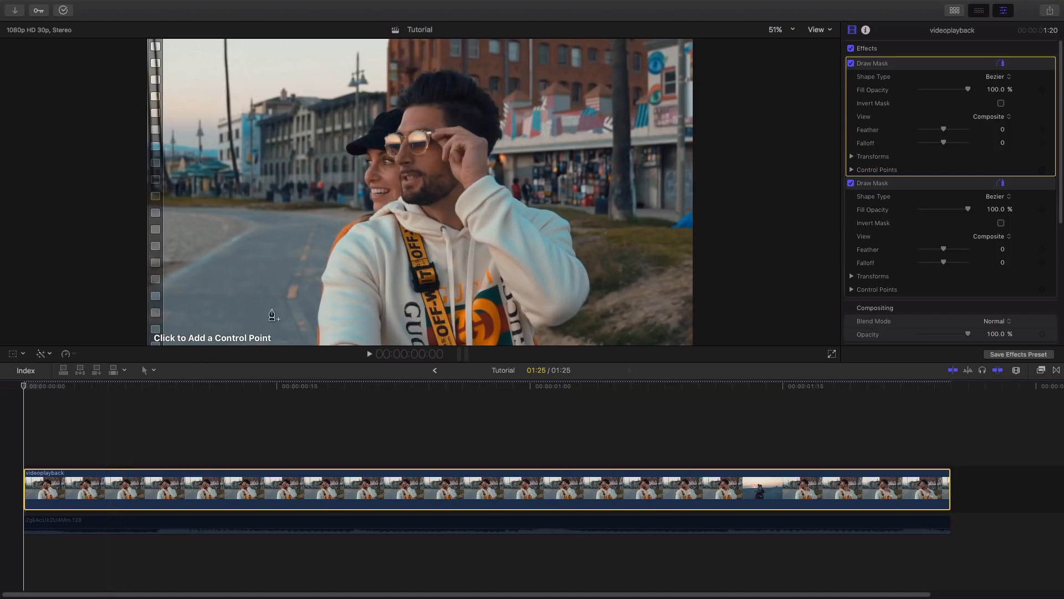
- Zoom the viewer to 75% and draw the first mask around the sunglasses lens nearest the man's raised hand
left_click(782, 32)
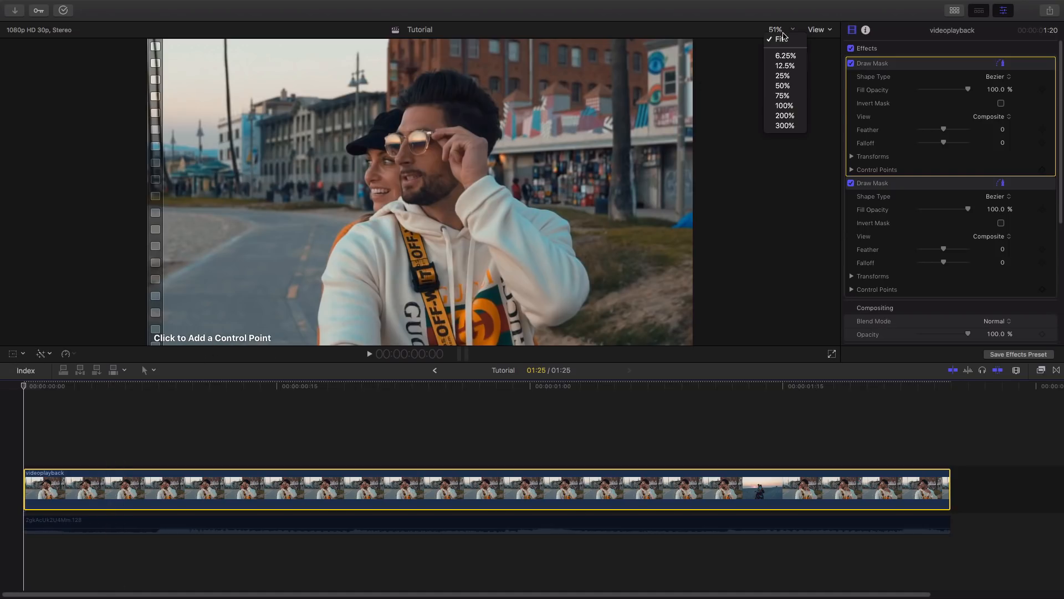
left_click(782, 95)
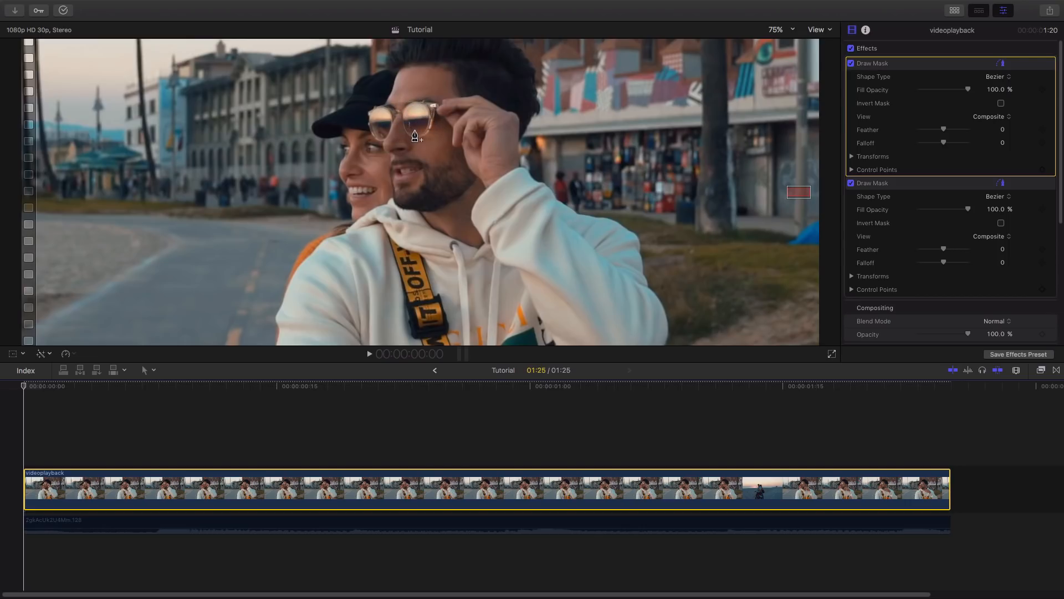
left_click(420, 135)
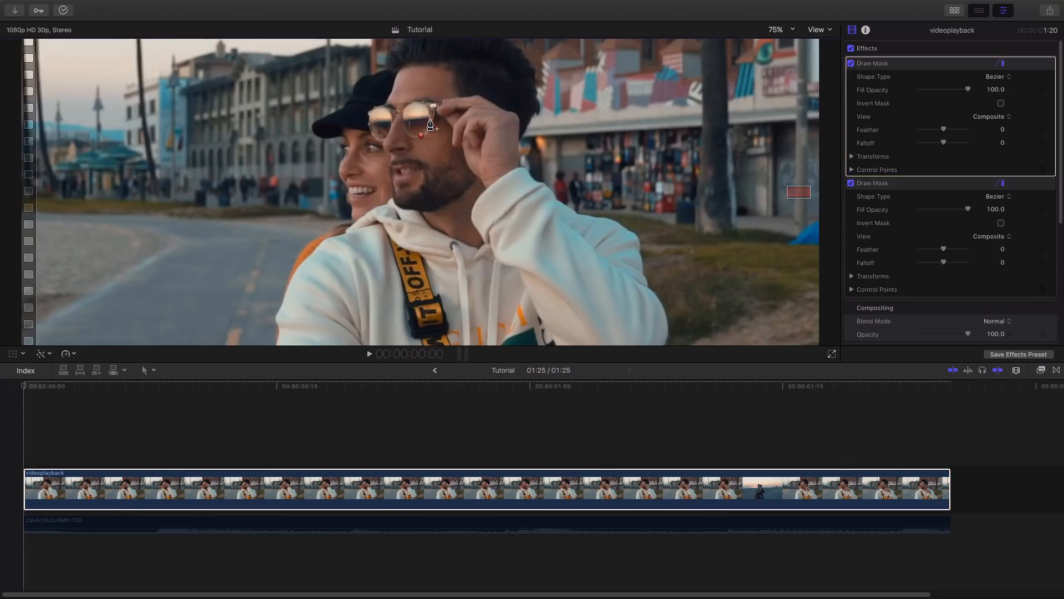
left_click(429, 130)
left_click(414, 105)
left_click(403, 123)
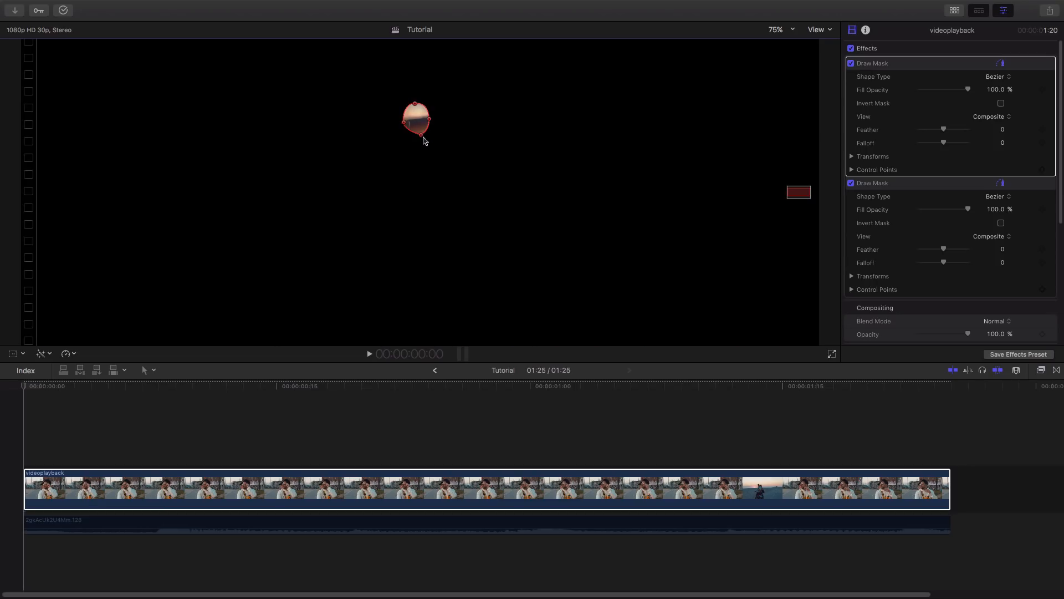
key("super+z")
left_click(422, 138)
- Invert the first mask and adjust its control points to fit the lens outline
left_click(1001, 104)
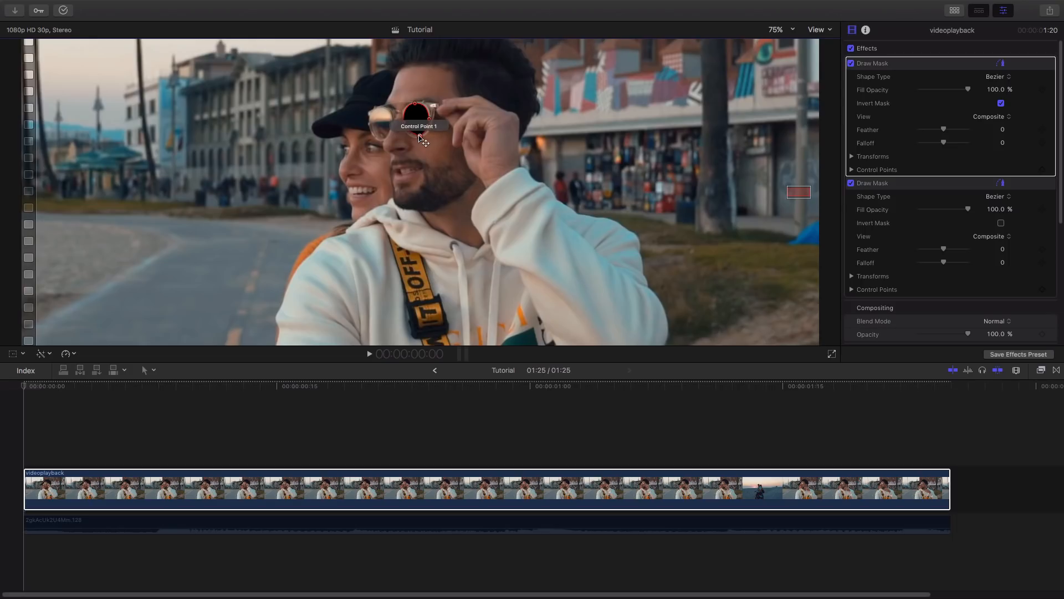
left_click_drag(421, 135, 405, 125)
left_click(429, 118)
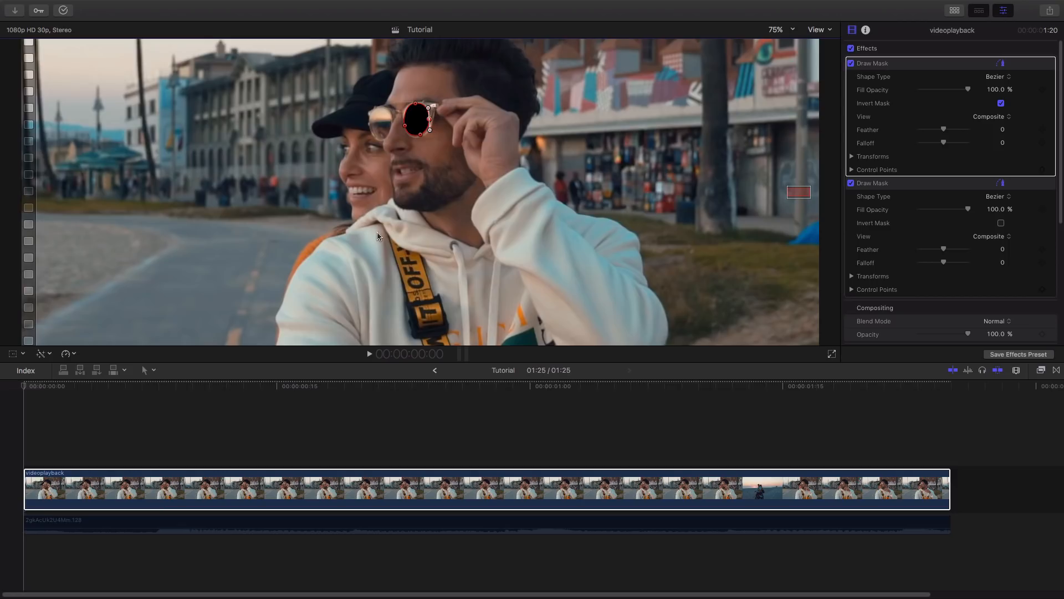
- Draw the second mask around the other sunglasses lens and invert it
left_click(913, 187)
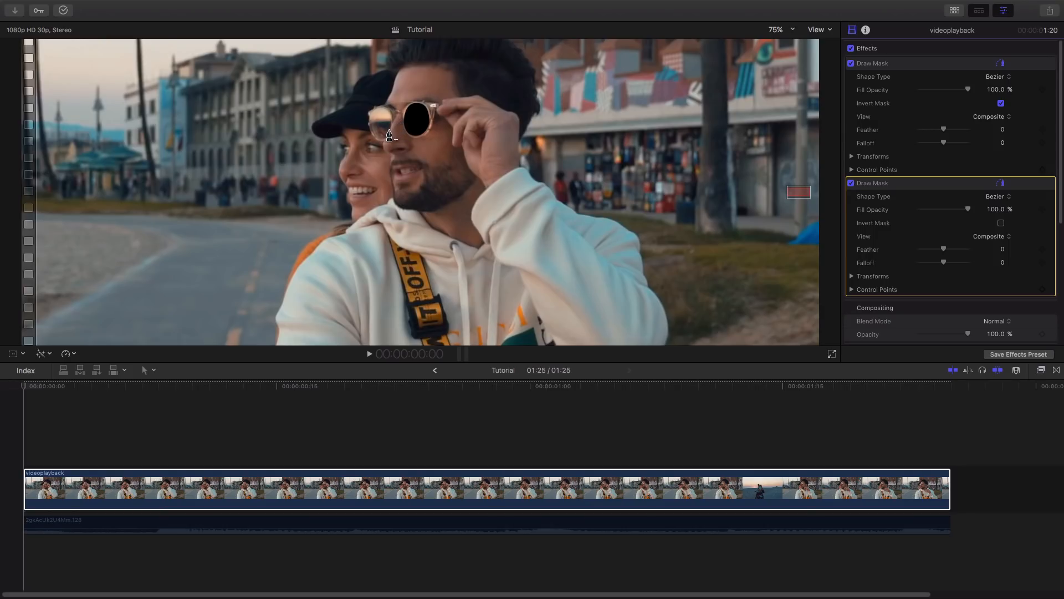
left_click(52, 481)
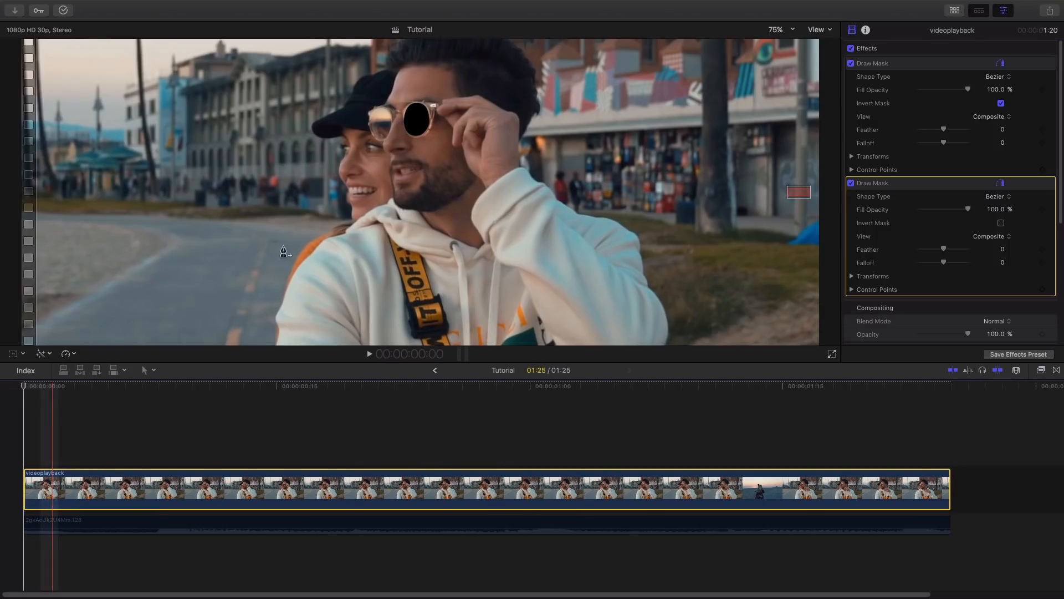
left_click(389, 129)
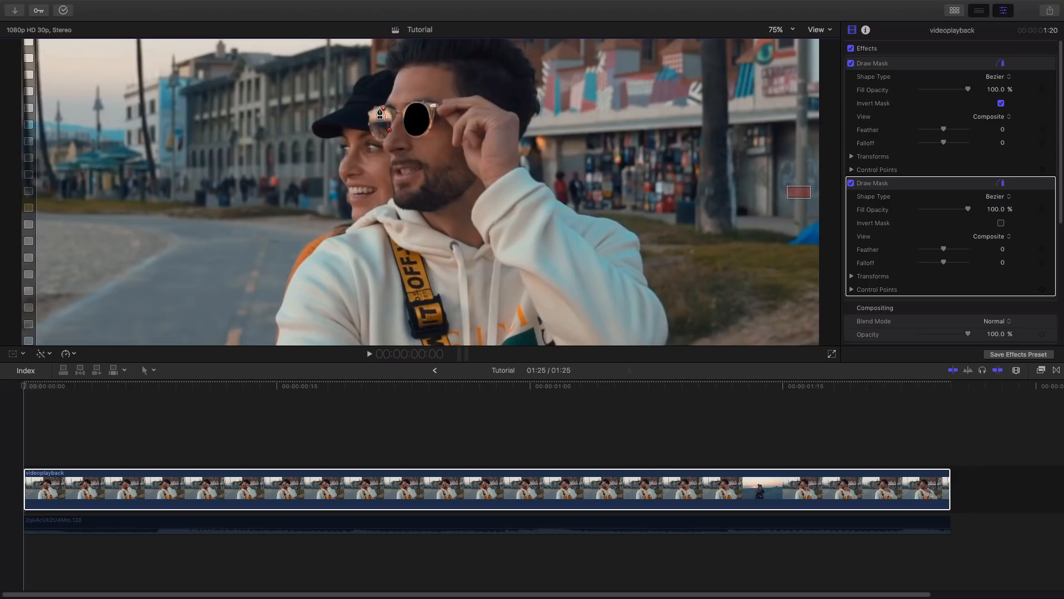
left_click_drag(365, 104, 371, 101)
left_click(371, 127)
left_click(390, 130)
key("super+z")
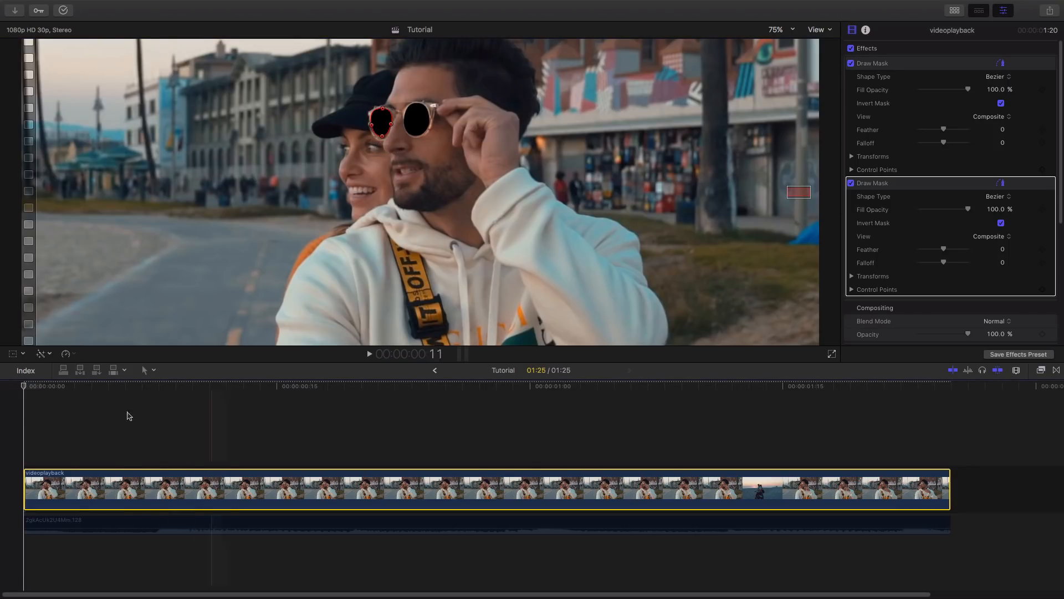
- Place the Fire Flames Green Screen clip beneath the videoplayback clip from the start, trimmed to the same length
left_click(779, 29)
left_click(789, 48)
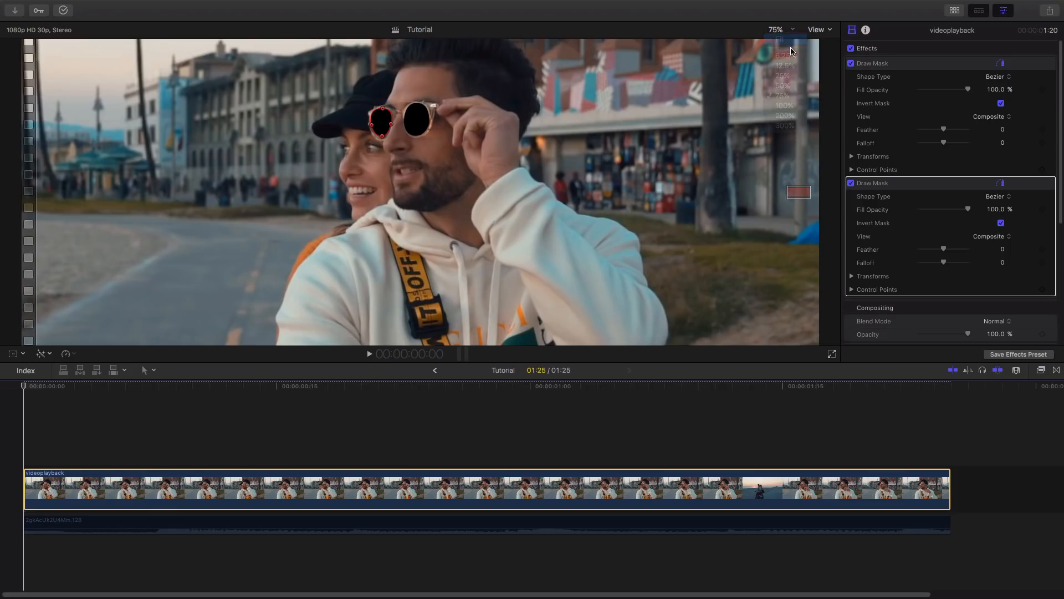
left_click(954, 10)
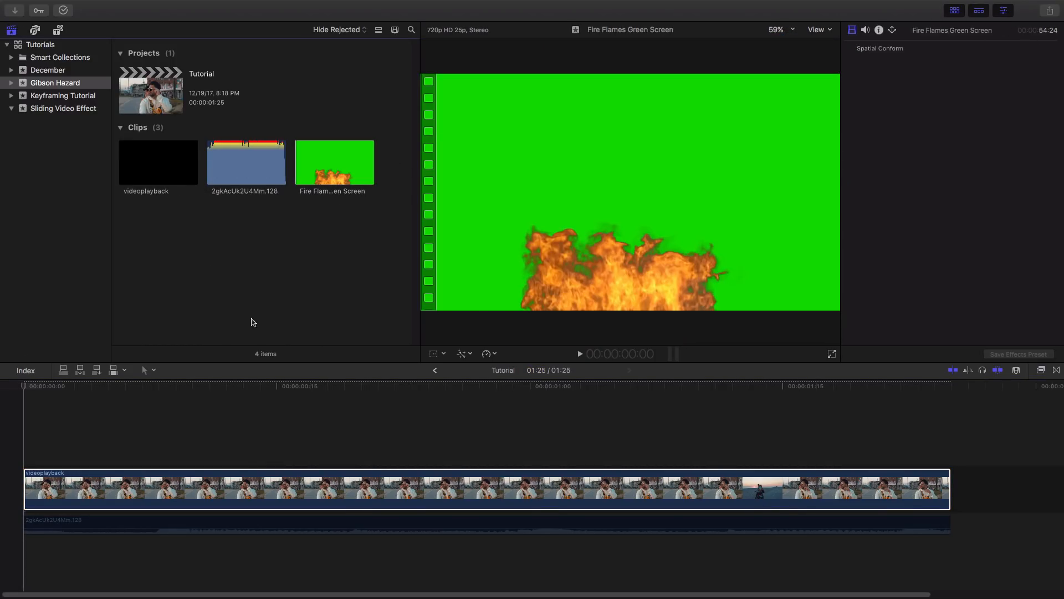
left_click(344, 164)
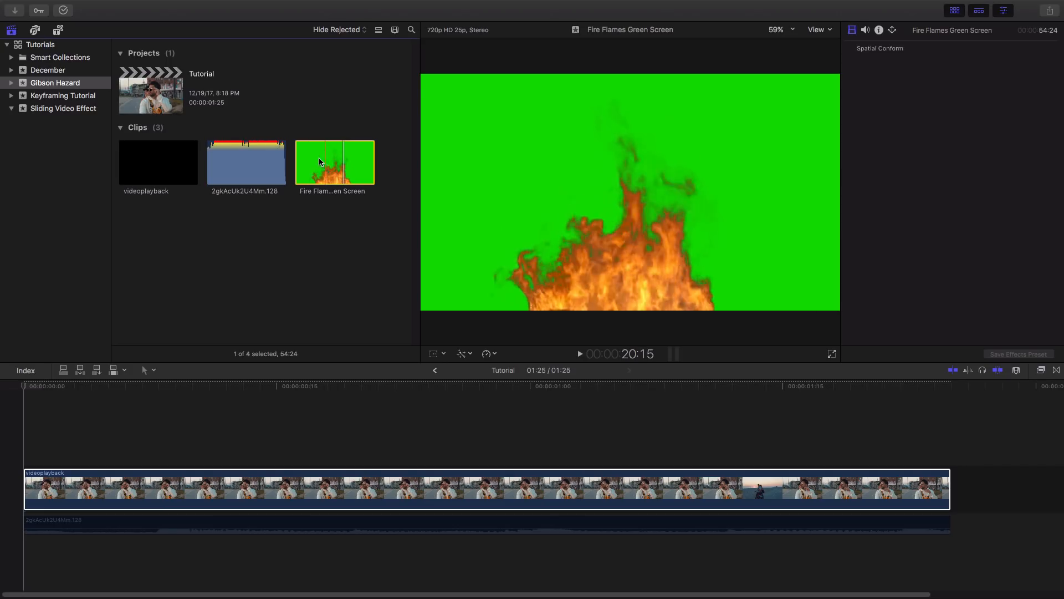
left_click_drag(329, 162, 35, 511)
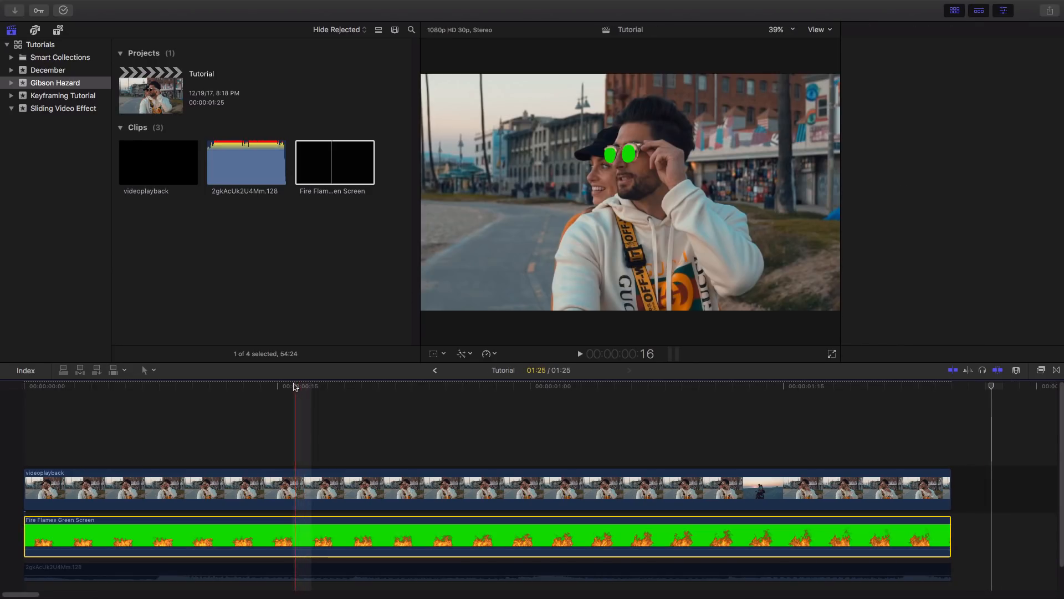
left_click(299, 529)
left_click(954, 10)
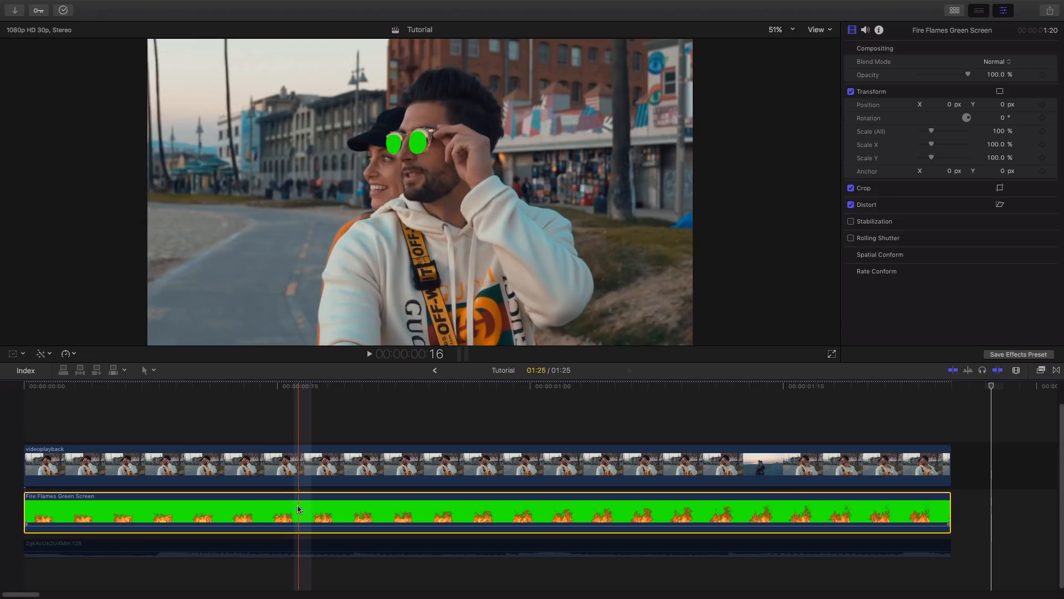
- Apply the Keyer effect to the Fire Flames Green Screen clip to remove its green background
left_click(188, 421)
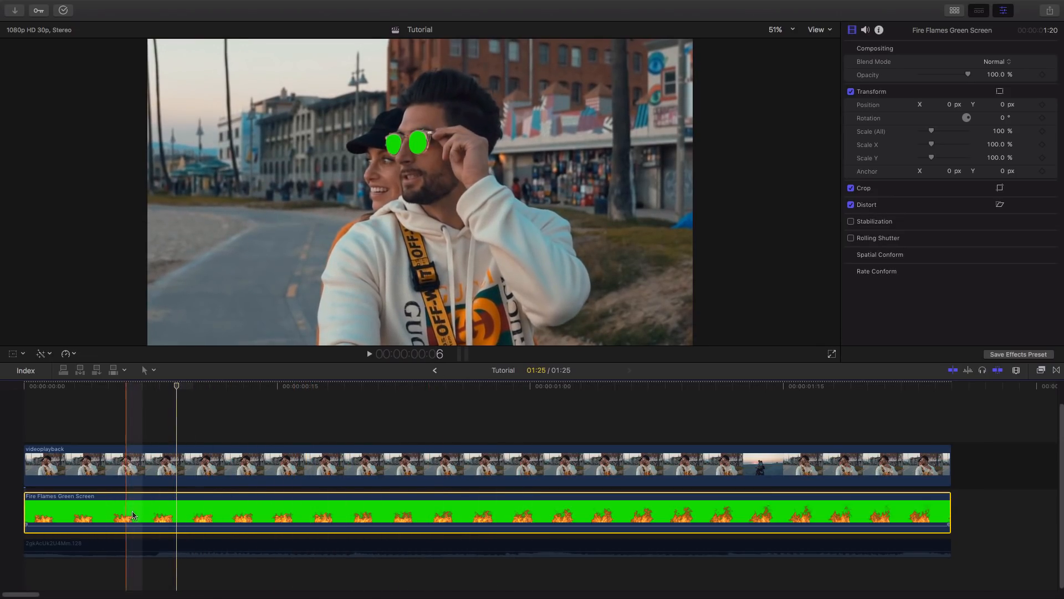
left_click(1040, 370)
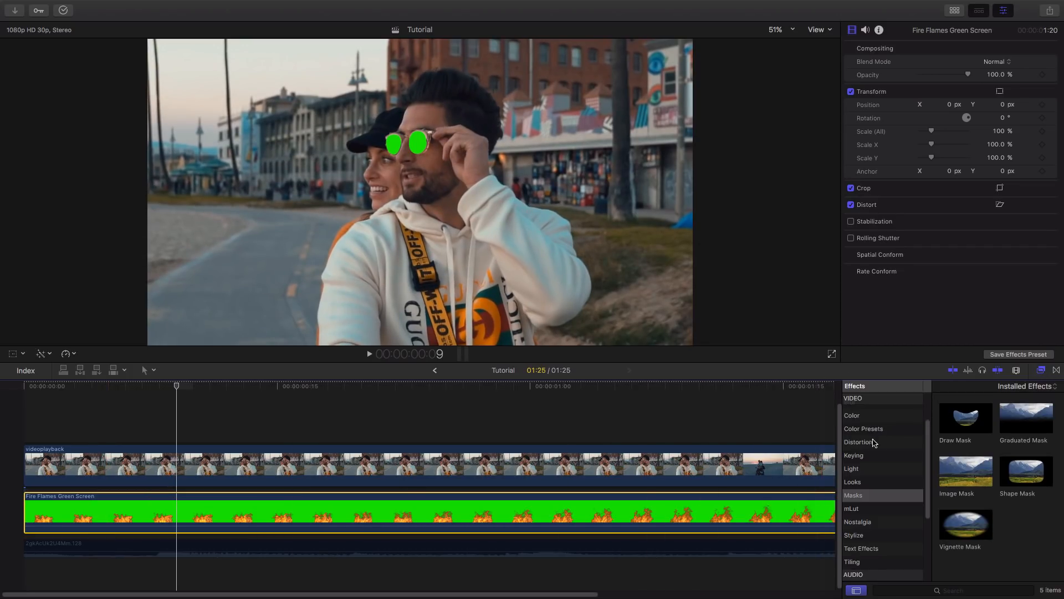
left_click(856, 455)
left_click_drag(965, 418, 714, 500)
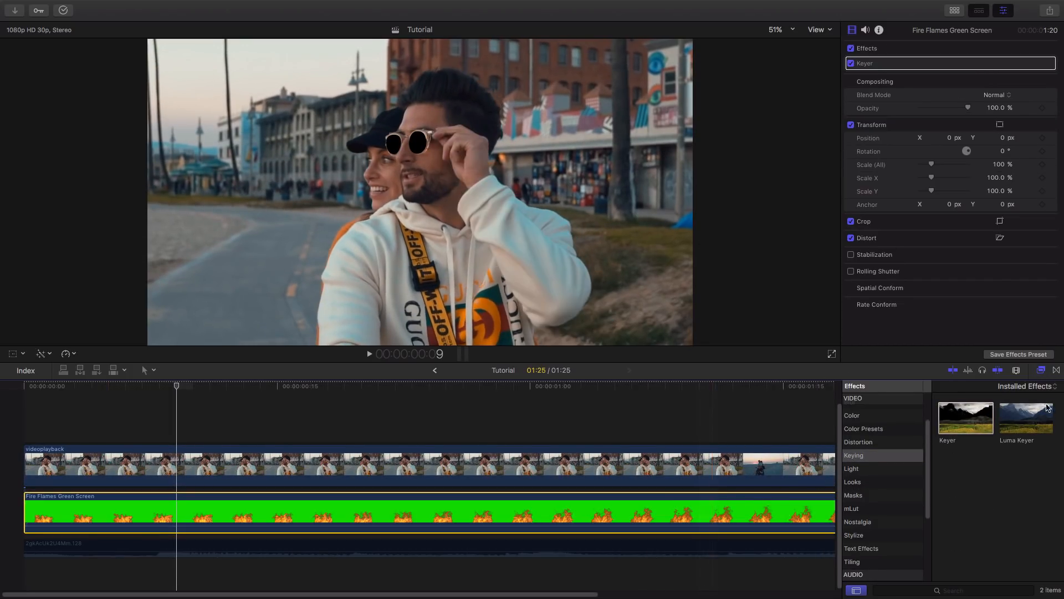
left_click(1041, 371)
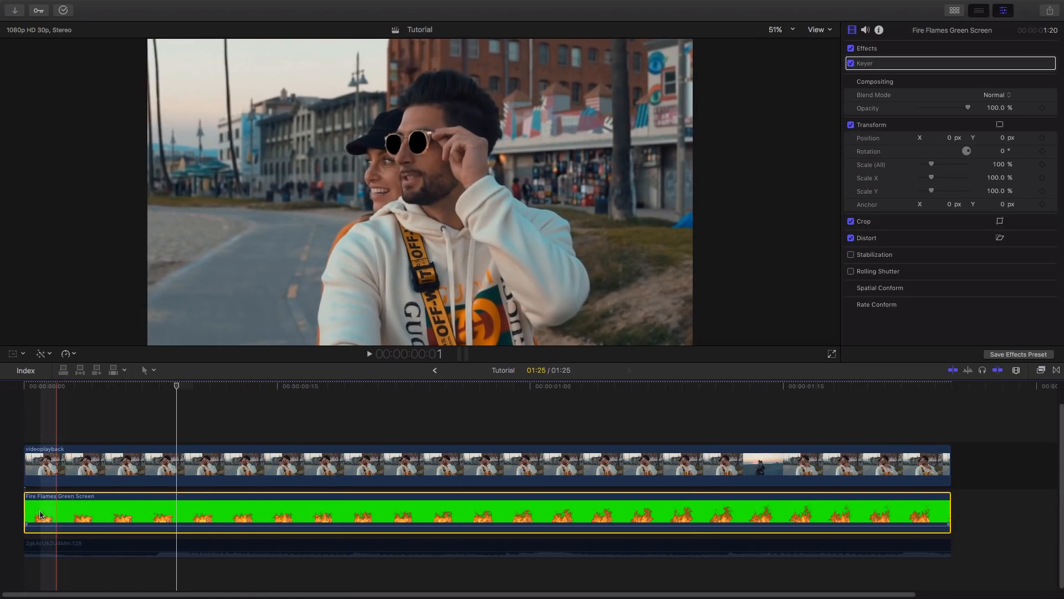
- Scale the flames clip to about 18.19% and position it behind the lenses at about X -43.1 px, Y 217.9 px
left_click(12, 354)
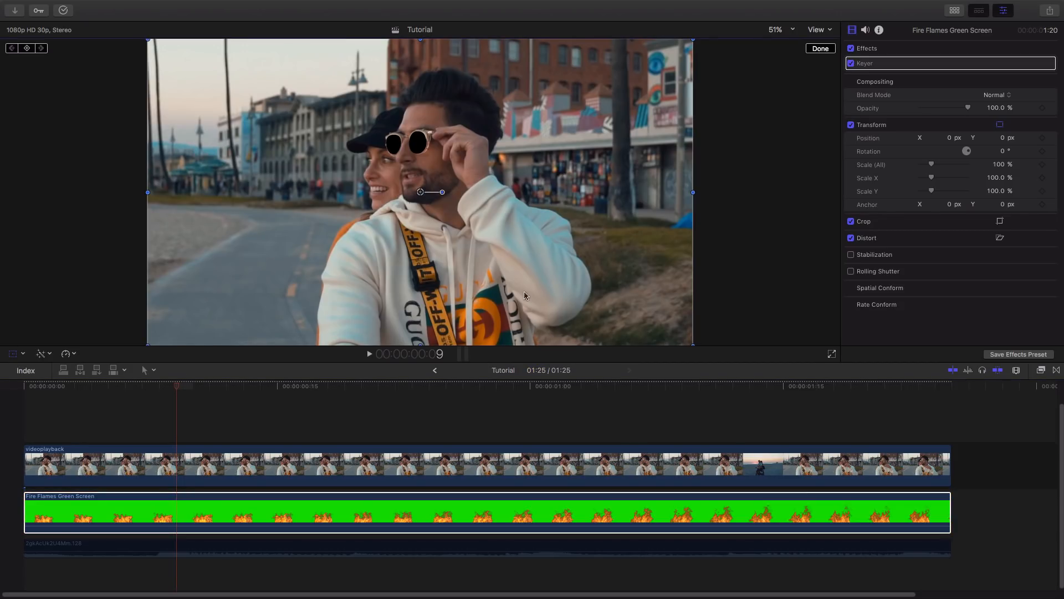
left_click_drag(693, 346, 531, 238)
left_click_drag(449, 223, 432, 154)
left_click_drag(519, 187, 457, 159)
left_click_drag(460, 161, 457, 159)
left_click_drag(421, 147, 419, 146)
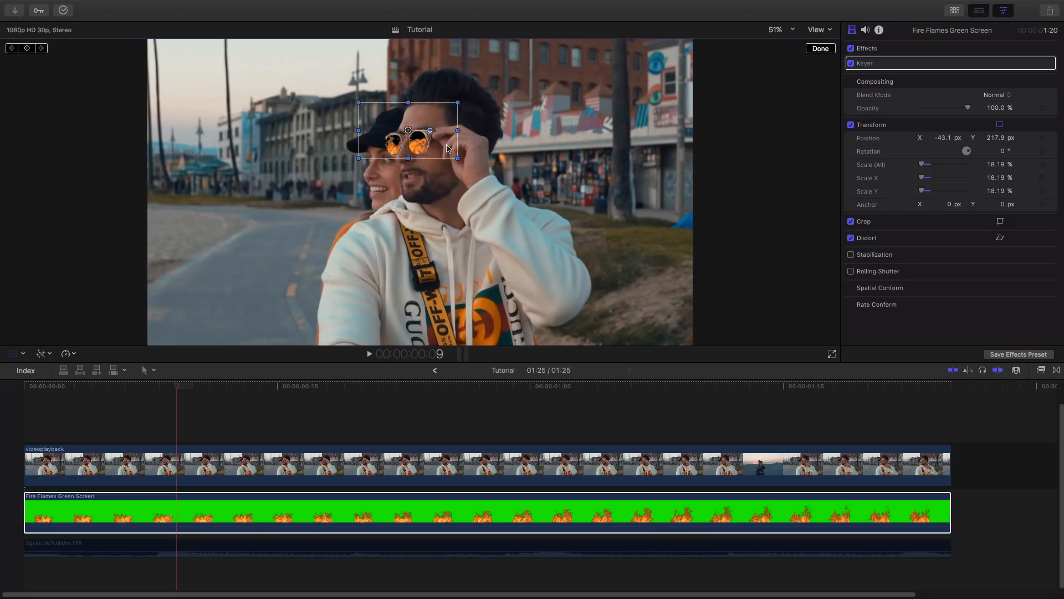
left_click(821, 50)
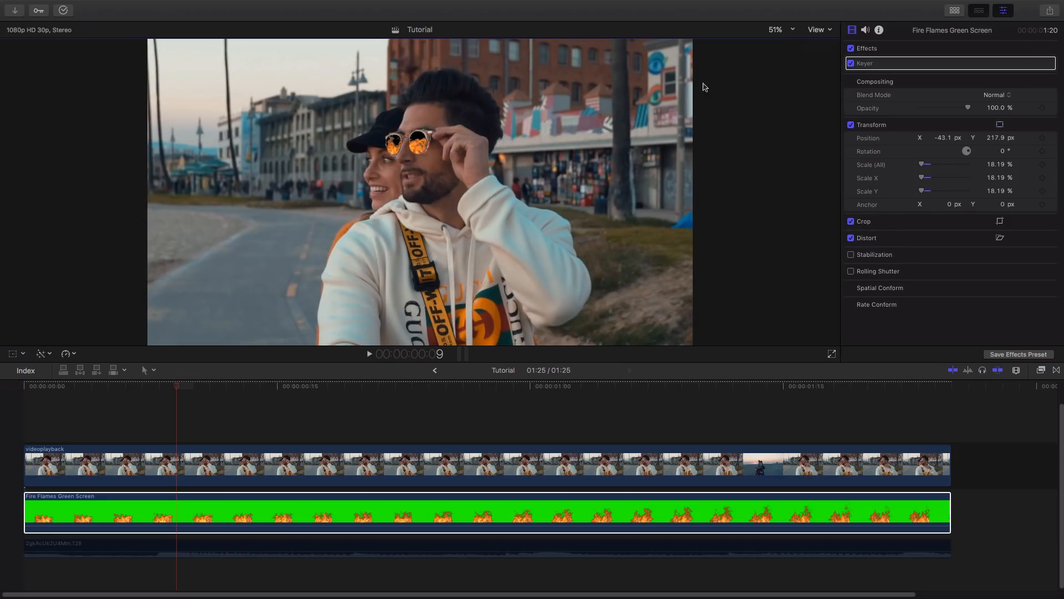
- Move the second Draw Mask above the first one in the videoplayback clip's effects
left_click_drag(162, 385, 111, 386)
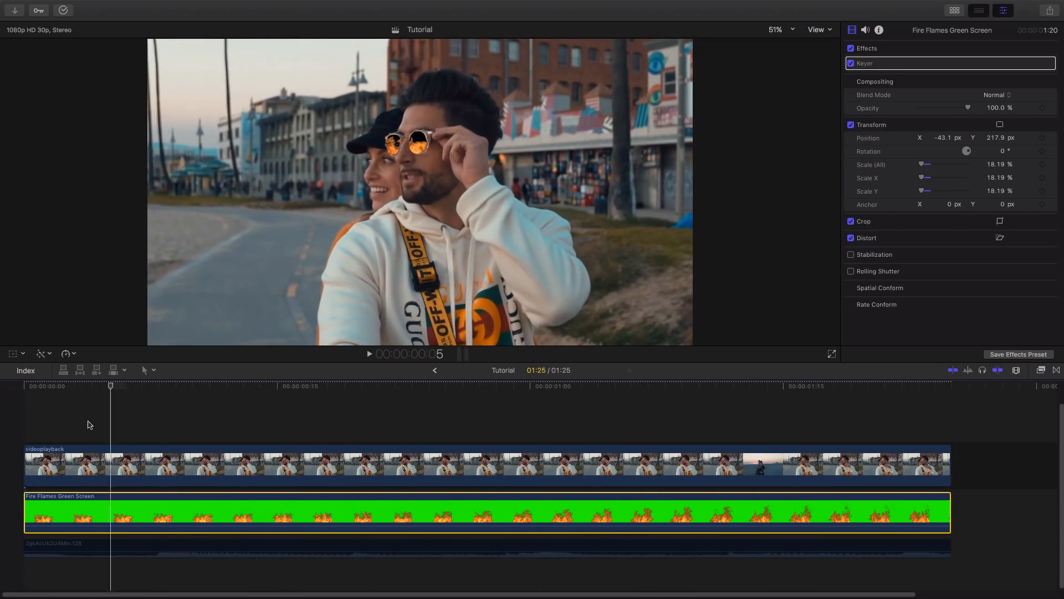
left_click(30, 451)
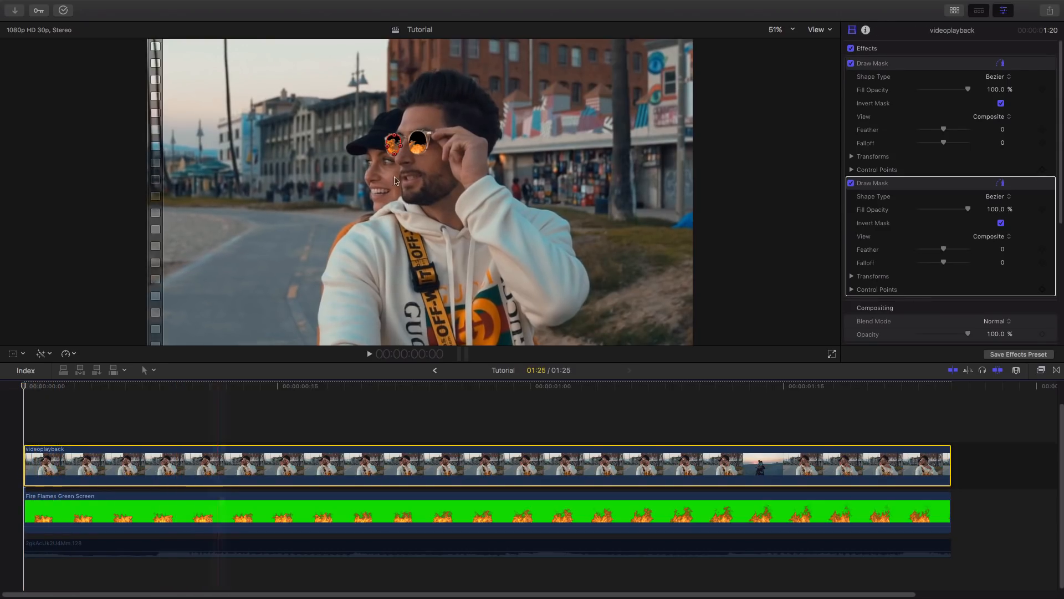
left_click(770, 30)
left_click(786, 98)
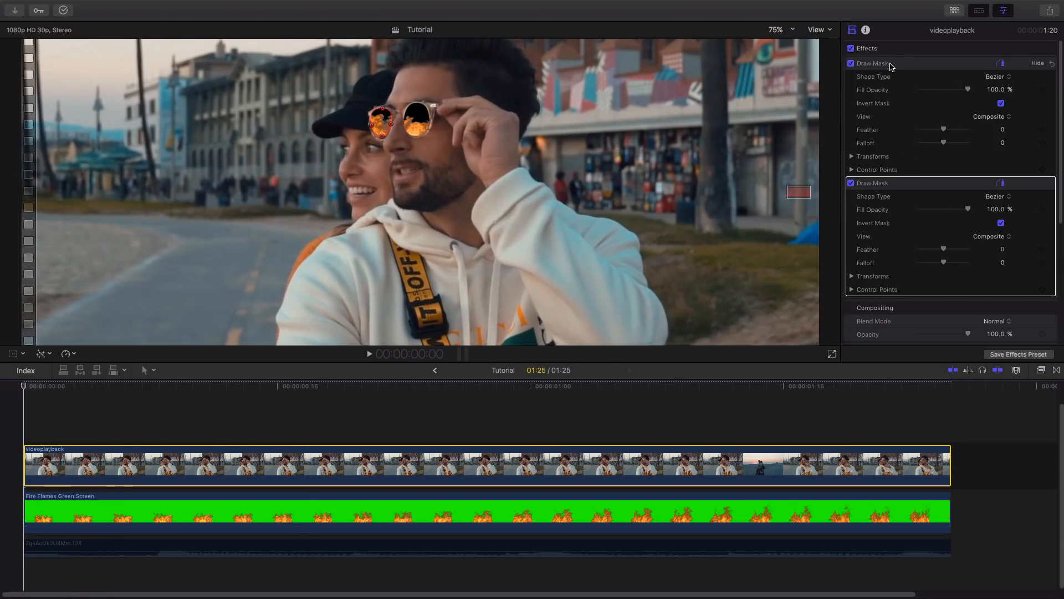
left_click(871, 167)
left_click(852, 156)
left_click_drag(918, 221, 922, 75)
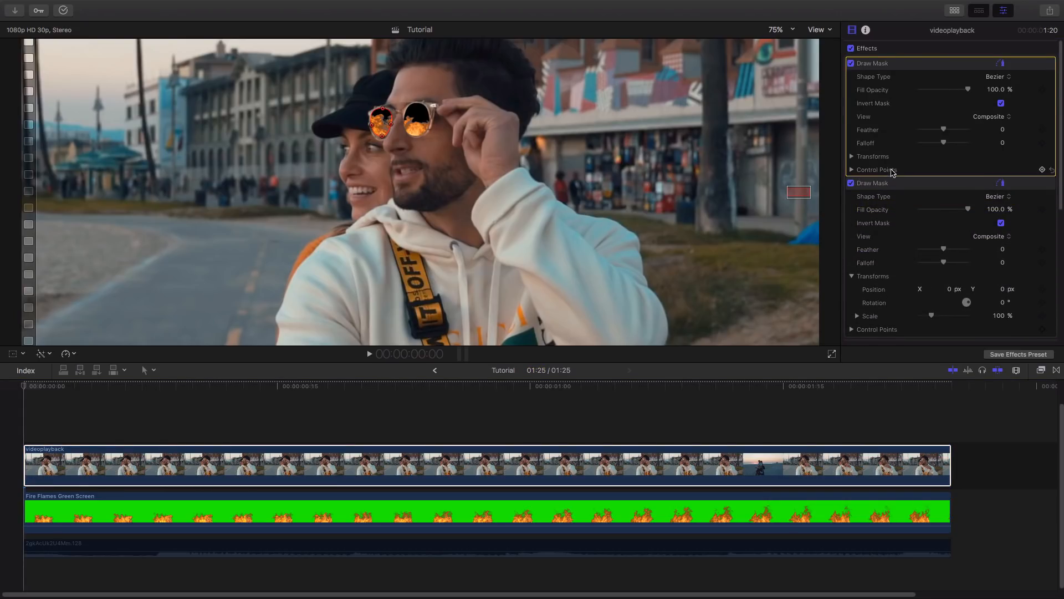
- Keyframe the upper Draw Mask's position from the first frame so it follows the far lens, reaching about X 13.8 px, Y 15.2 px at 1:09
left_click(851, 63)
left_click(851, 64)
left_click(853, 157)
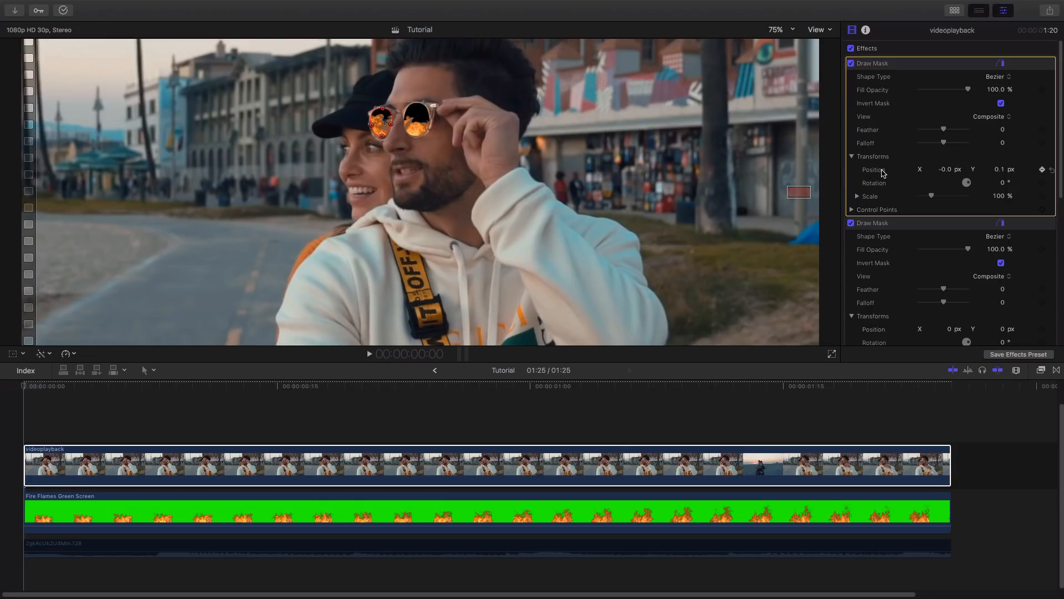
left_click(20, 395)
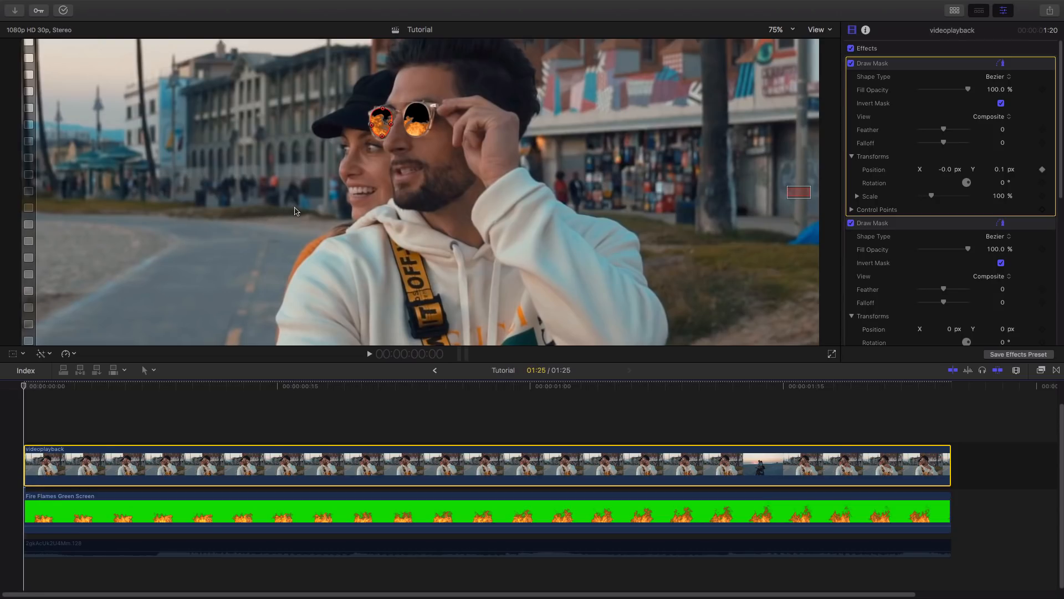
key("space")
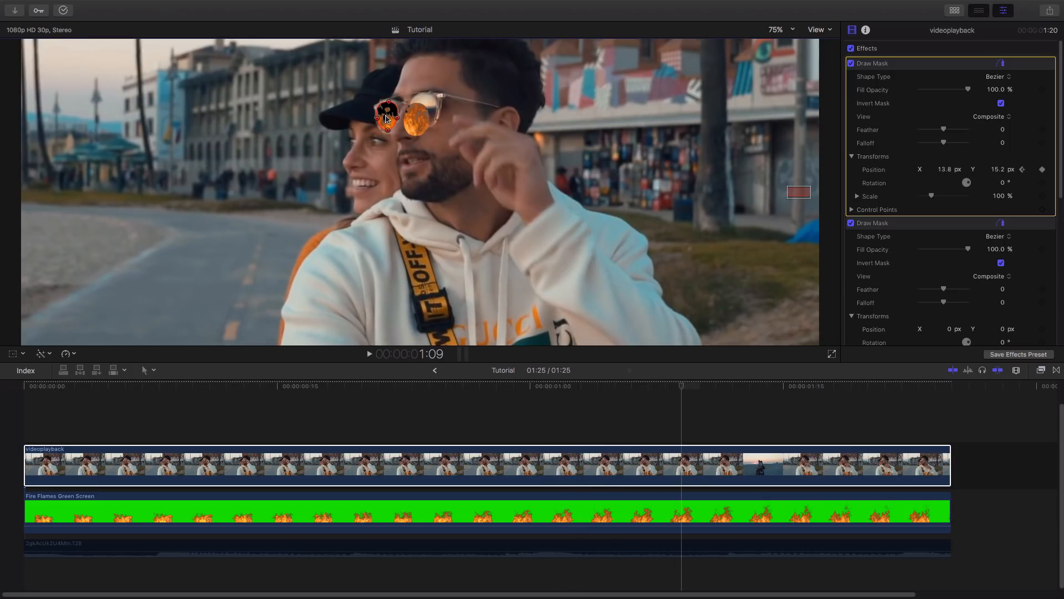
- Play back the clip from the start to check how the far lens mask follows the sunglasses
left_click(242, 386)
key("space")
key("space")
left_click(25, 386)
key("space")
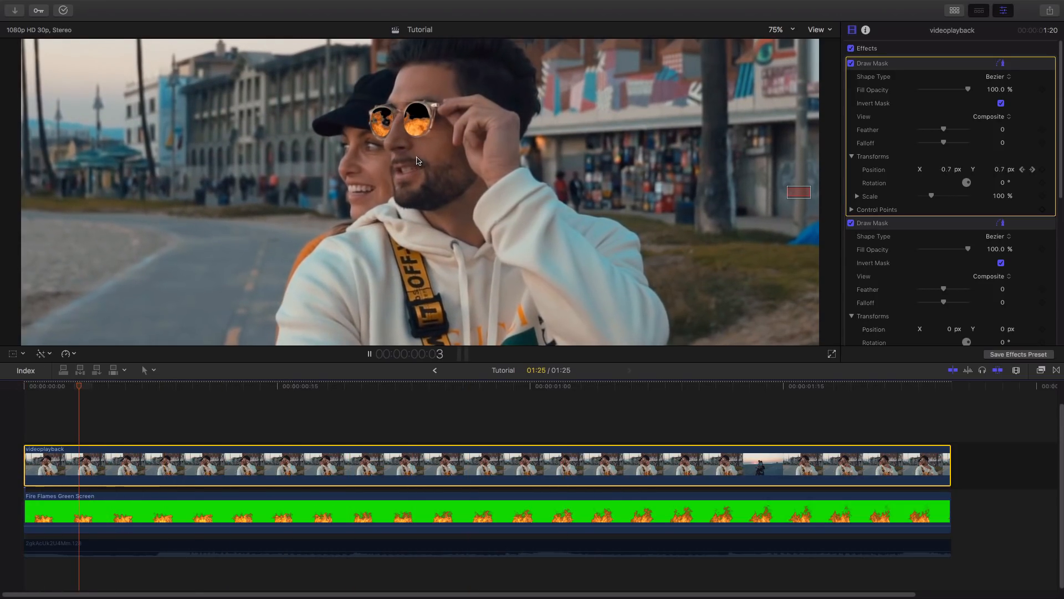
key("space")
left_click(50, 387)
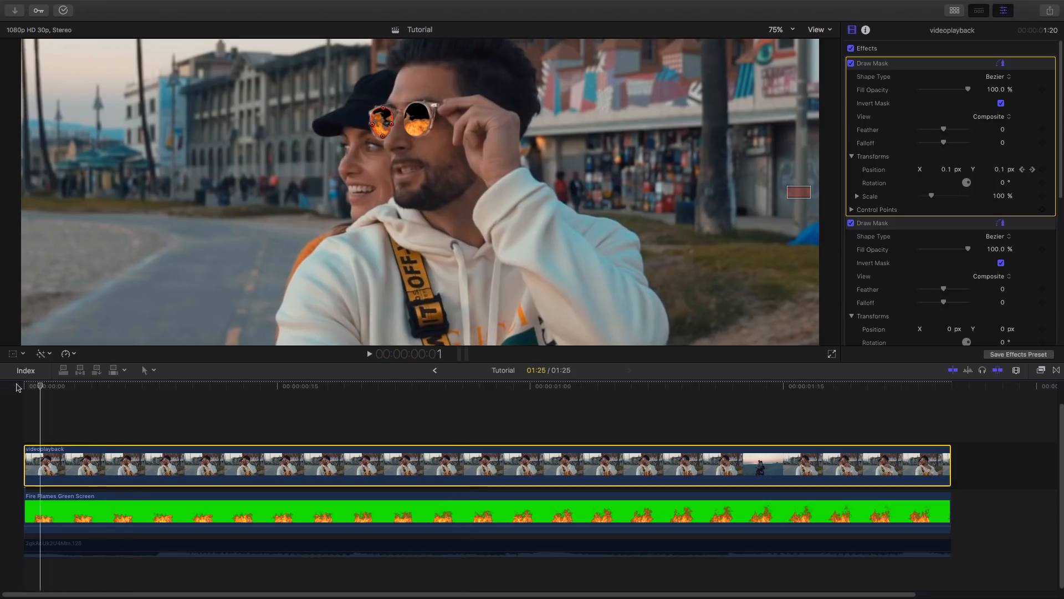
- Add a position keyframe at X 0 px, Y 0 px on the clip's first frame to the Draw Mask around the near lens
left_click(22, 387)
left_click(414, 120)
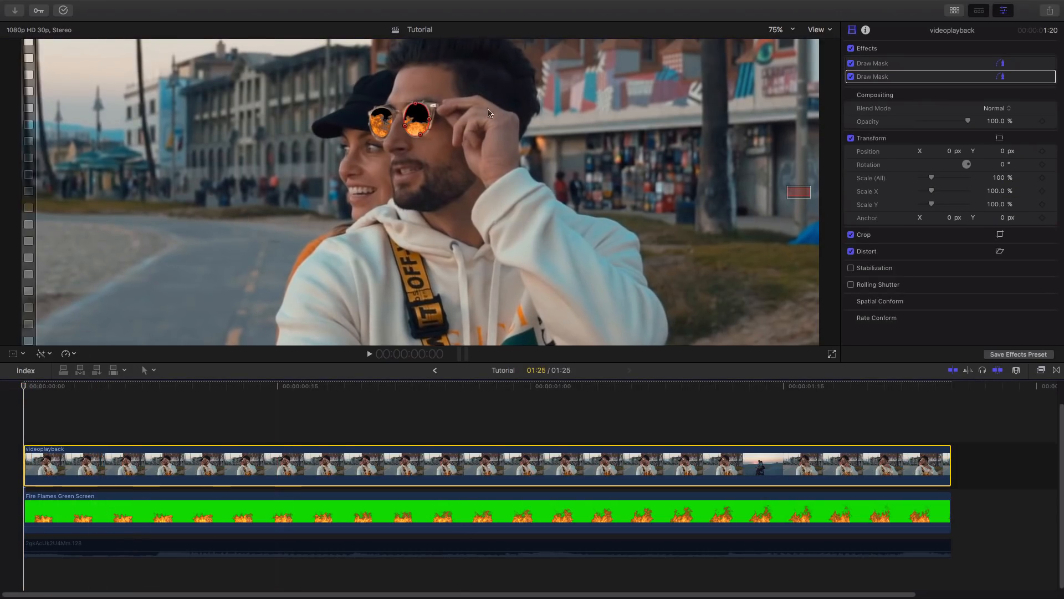
left_click(1035, 78)
left_click(851, 77)
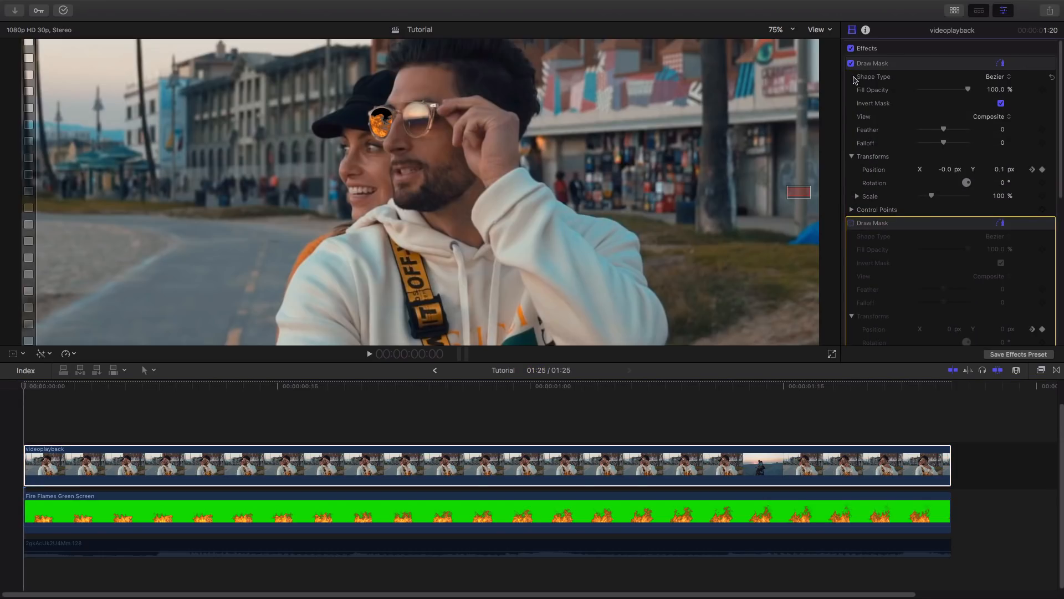
left_click(850, 222)
scroll(992, 260, "down", 2)
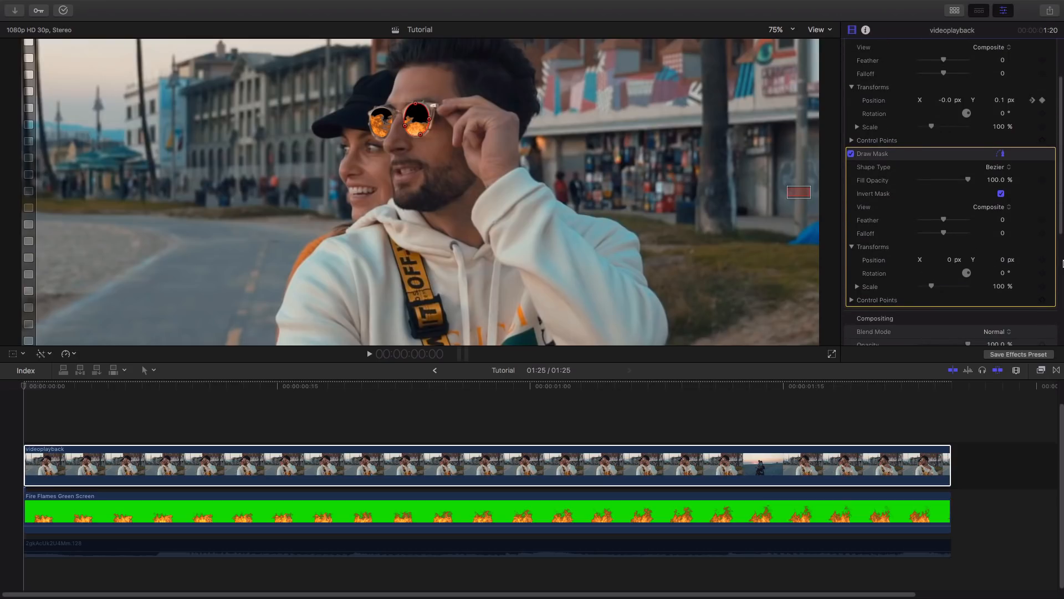
left_click(23, 387)
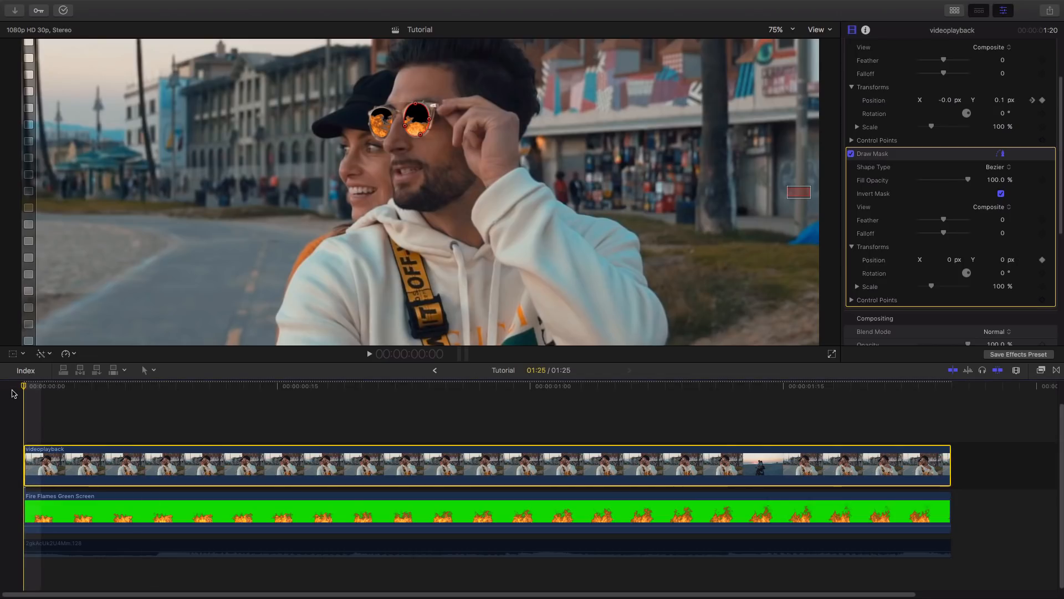
- Keyframe the near lens mask's position along the first 16 frames, reaching about X 7.8 px, Y 5.9 px at frame 16
key("Right")
key("Right")
key("Right")
key("Right")
key("Right")
key("Right")
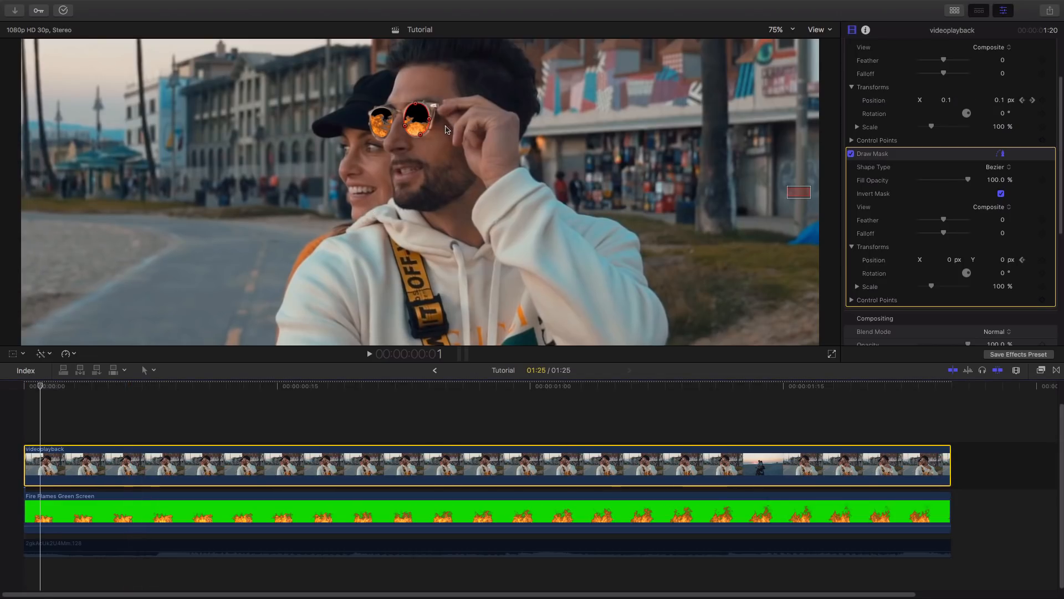
left_click_drag(419, 118, 422, 117)
key("Right")
key("Right")
key("Right")
key("Right")
key("Right")
key("Right")
key("Right")
key("Right")
key("Right")
key("Right")
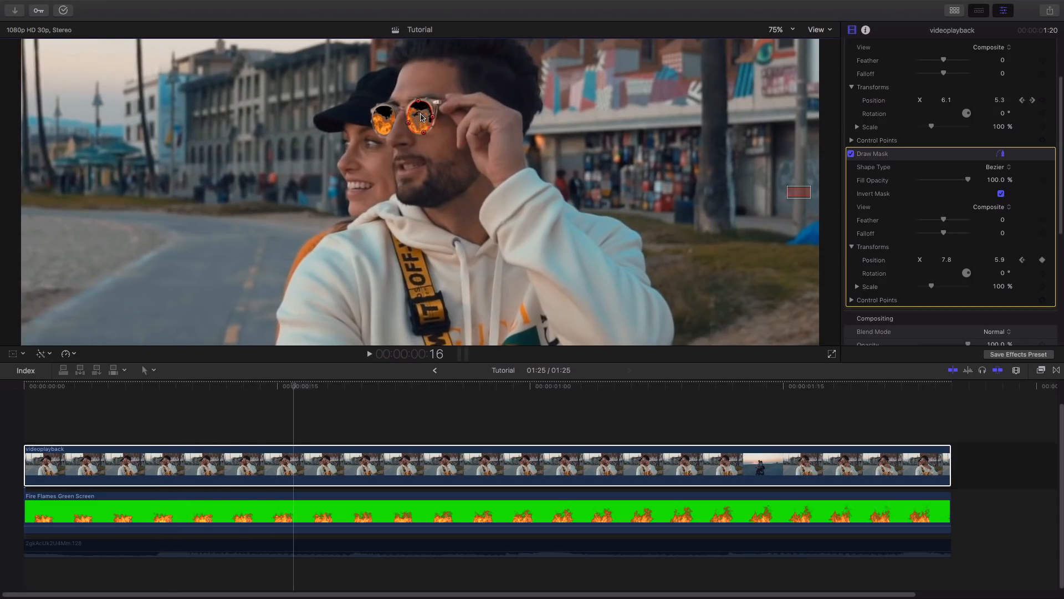
- Continue tracking the near lens with mask position keyframes up to frame 23, at about X 10.7 px, Y 9.5 px
key("Right")
key("Right")
key("Right")
key("Right")
key("Right")
key("Right")
key("Right")
key("Right")
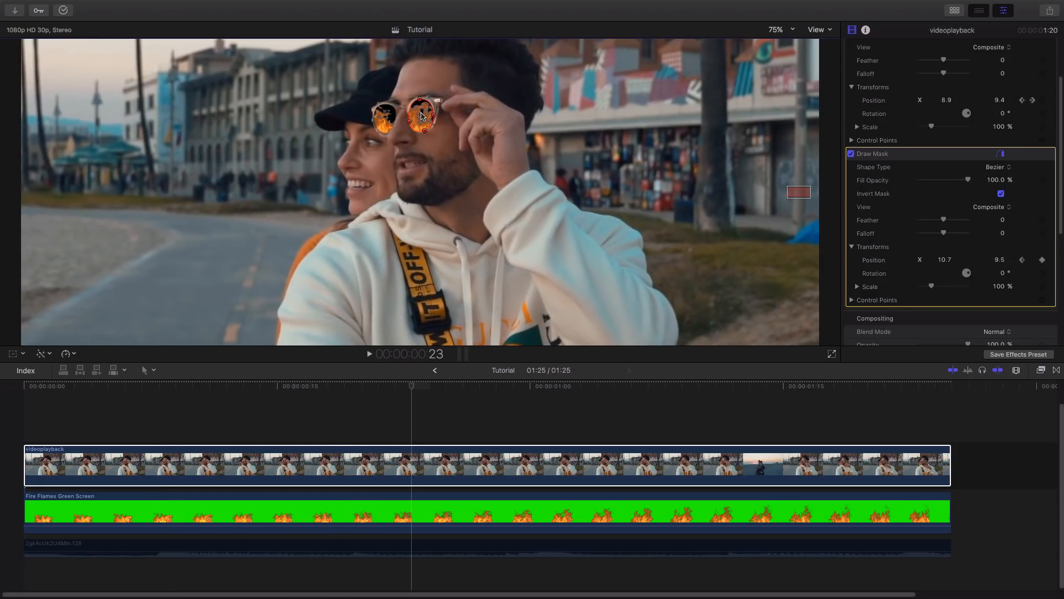
- Keyframe the near lens mask's position through 1:03, moving it to about X 17.4 px, Y 19.7 px
key("Right")
key("Right")
key("Right")
key("Right")
left_click_drag(421, 115, 423, 114)
key("Right")
key("Right")
key("Right")
key("Right")
key("Right")
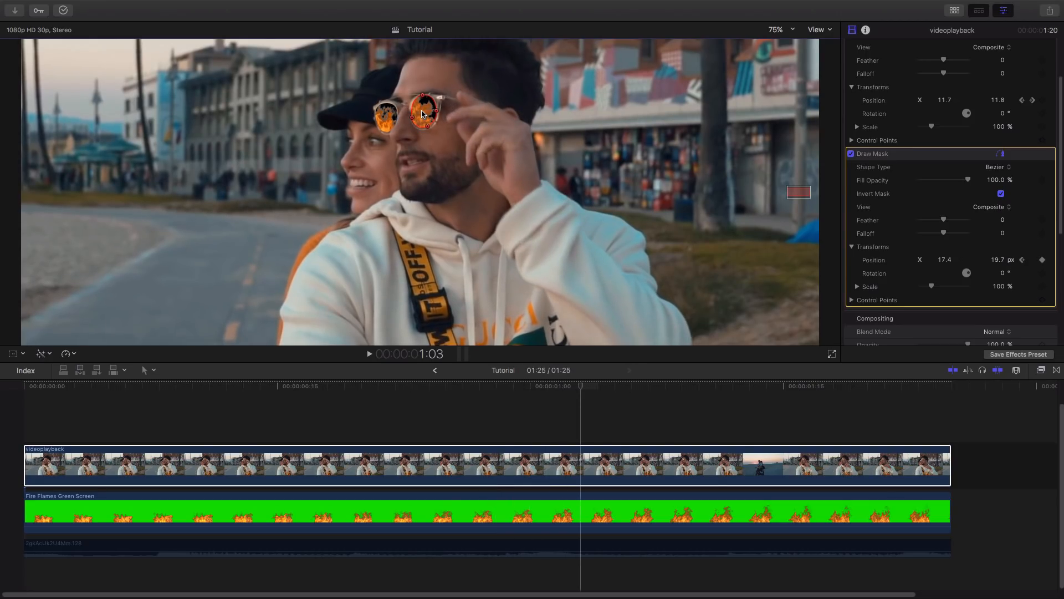
- Adjust the near lens mask's position through 1:14 to keep it on the lens, at about X 17.1 px, Y 22.7 px
key("Right")
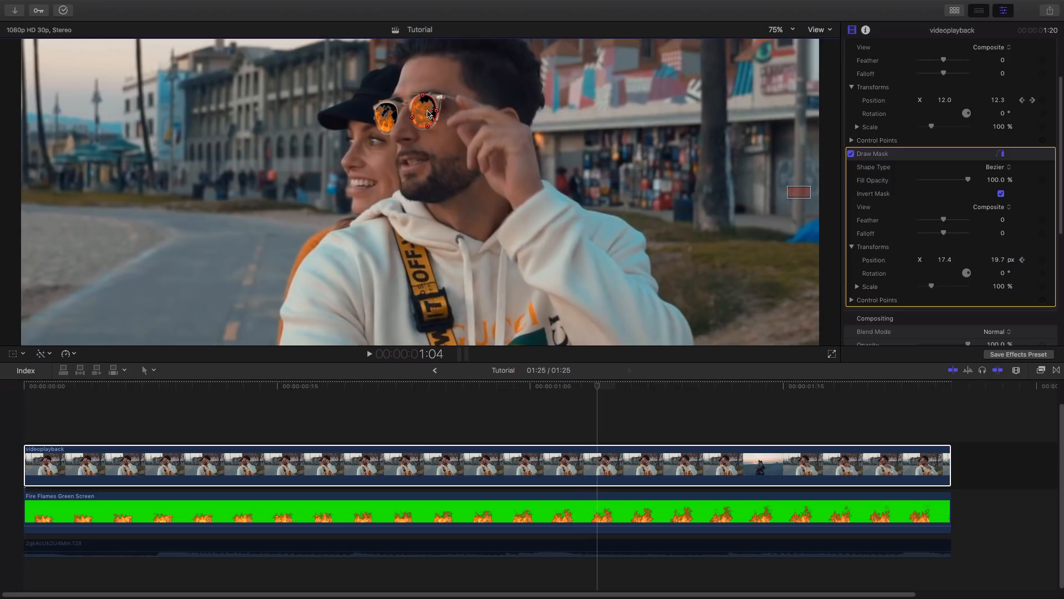
key("Left")
key("Right")
key("Right")
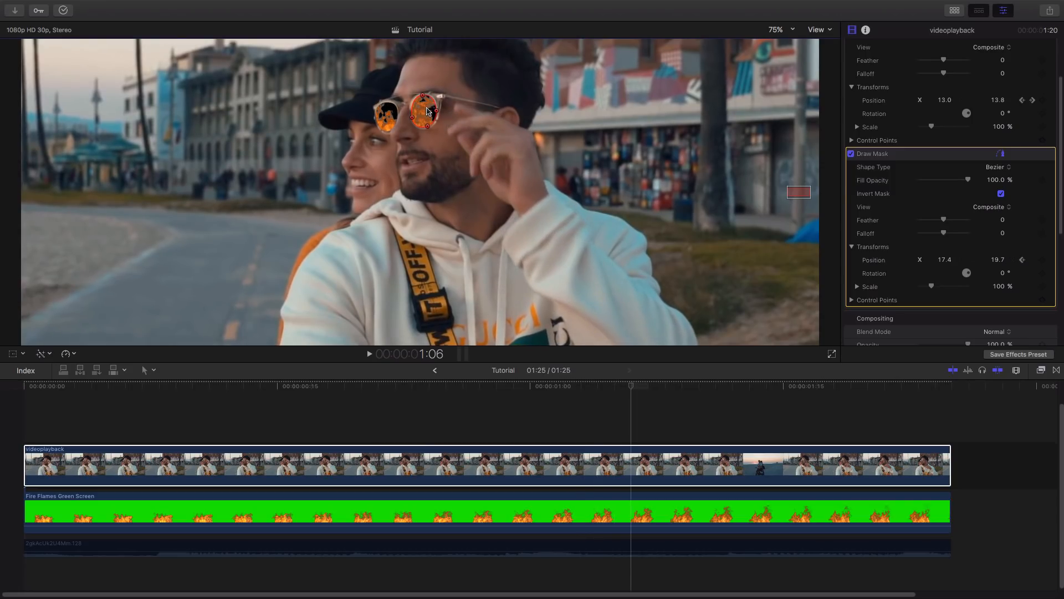
key("Right")
key("Right")
key("Right")
key("Right")
key("Right")
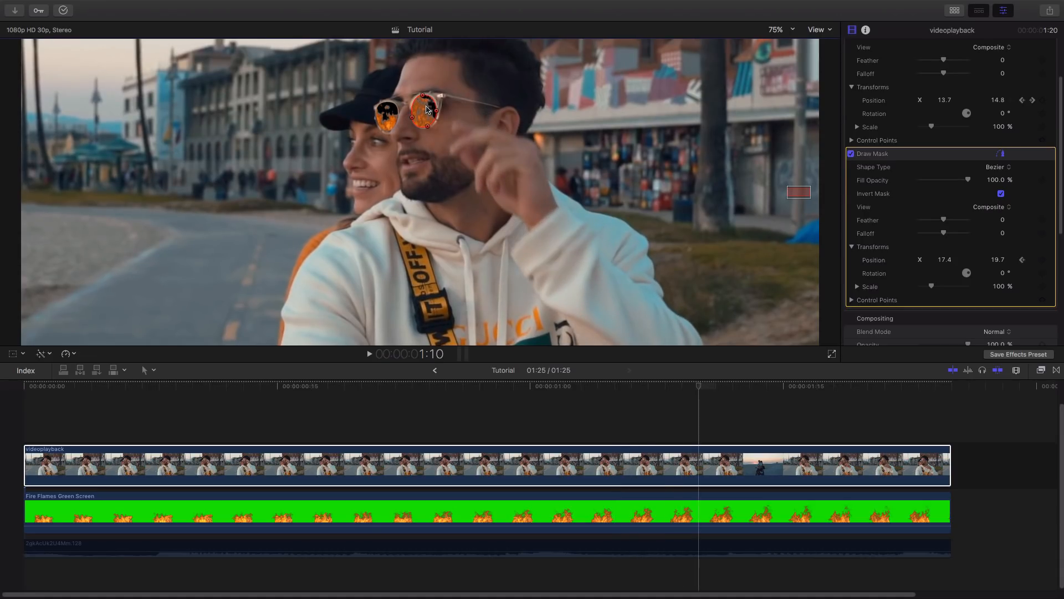
key("space")
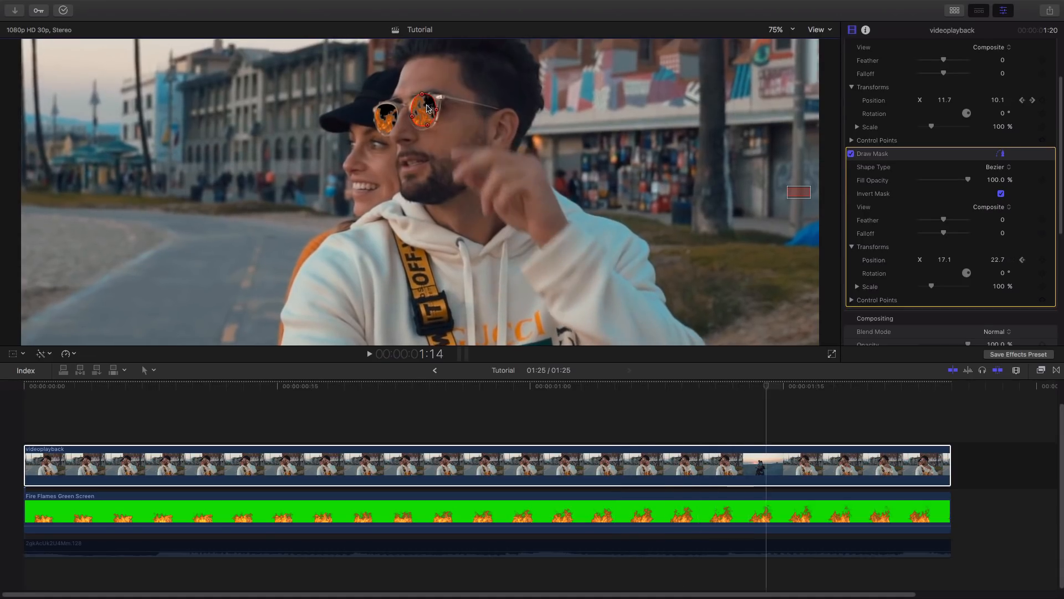
- Fit the full frame in the viewer and play the clip repeatedly from the start to review the flames in both lenses
key("Home")
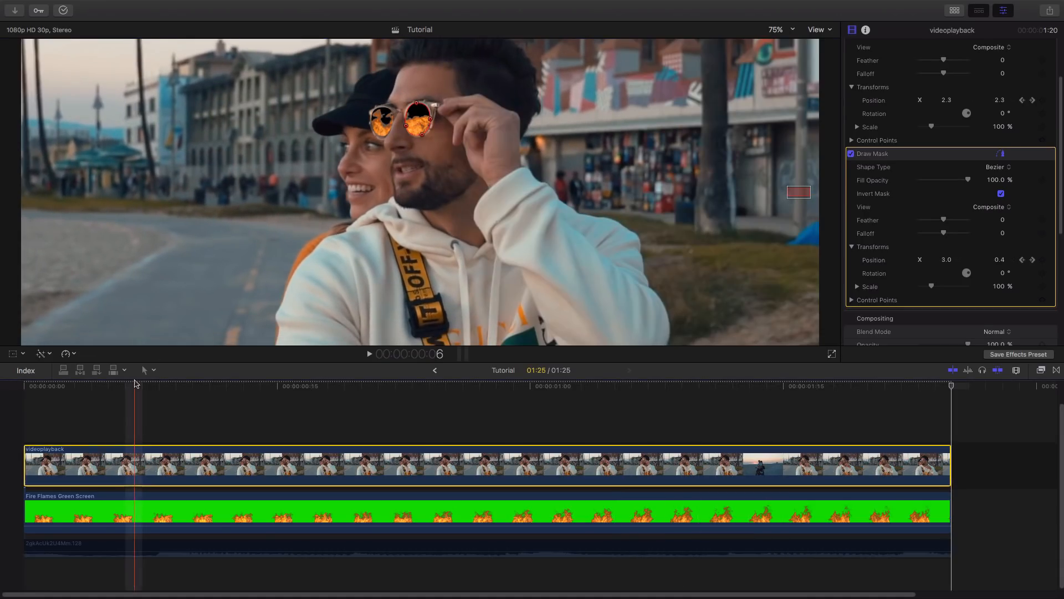
left_click(783, 35)
left_click(779, 45)
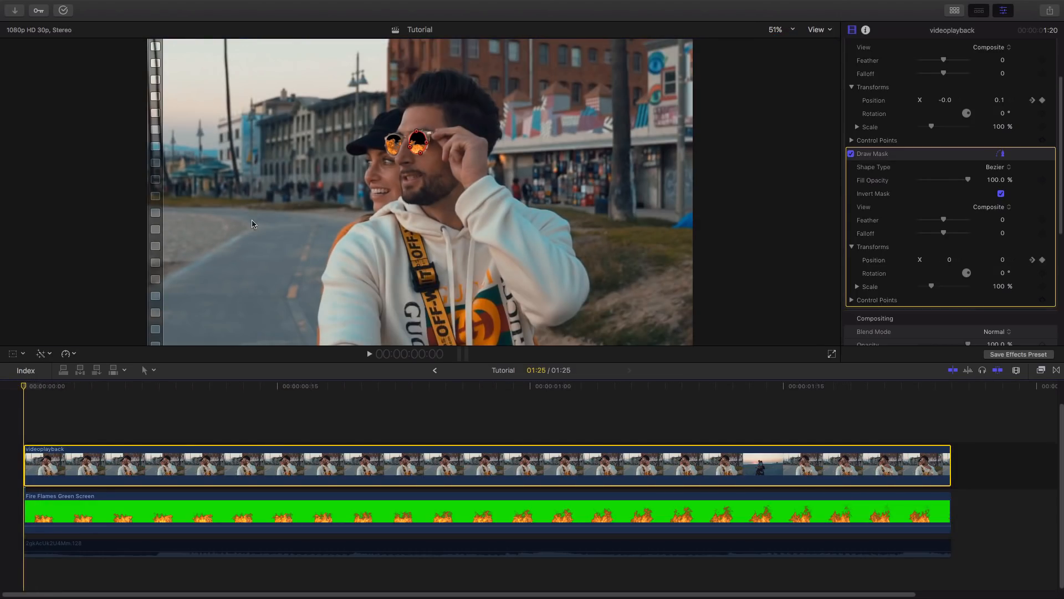
key("space")
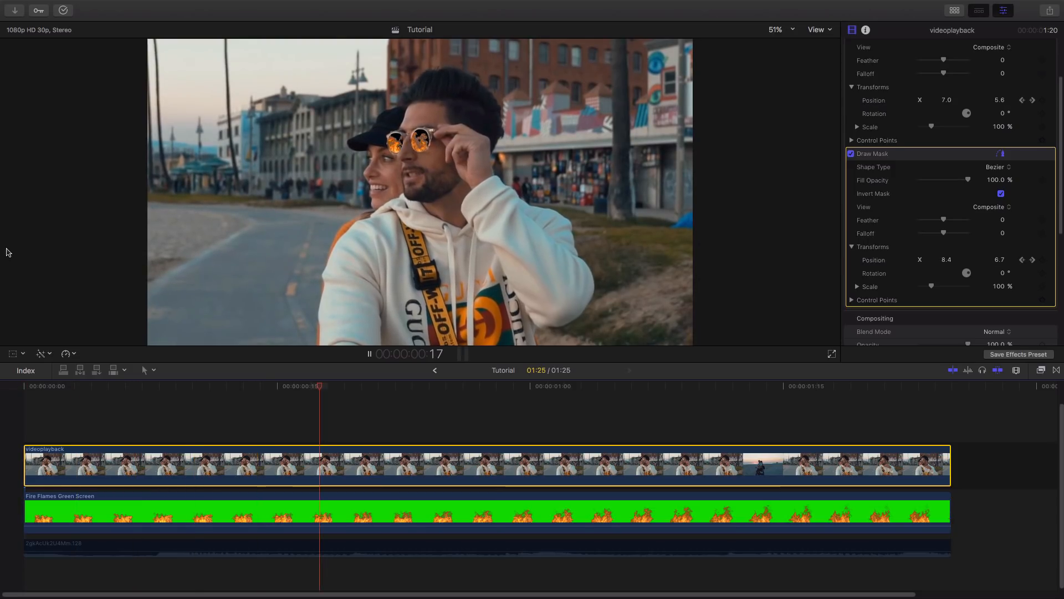
left_click(32, 386)
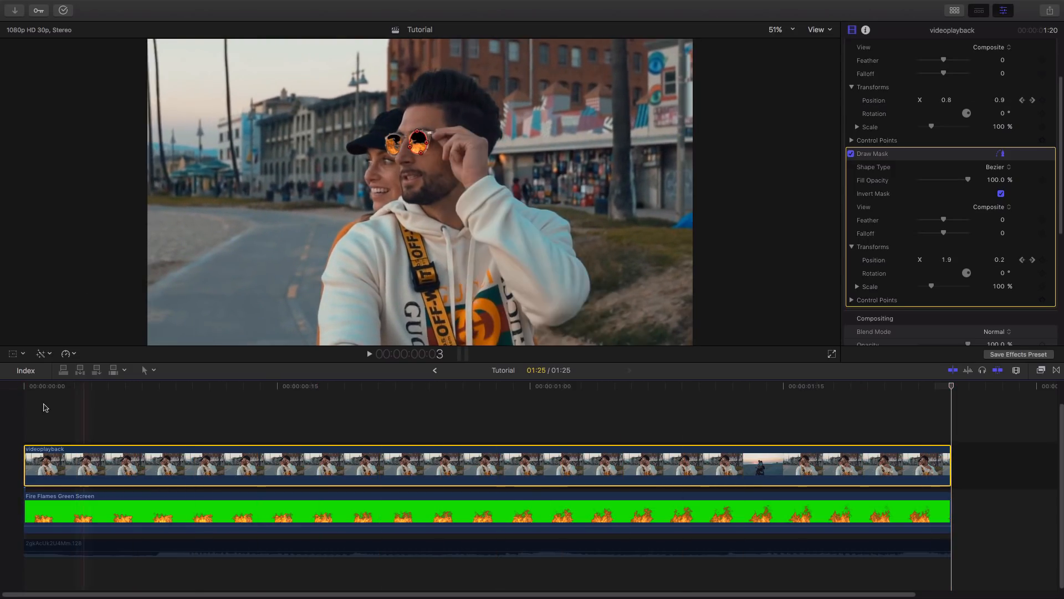
left_click_drag(32, 388, 14, 382)
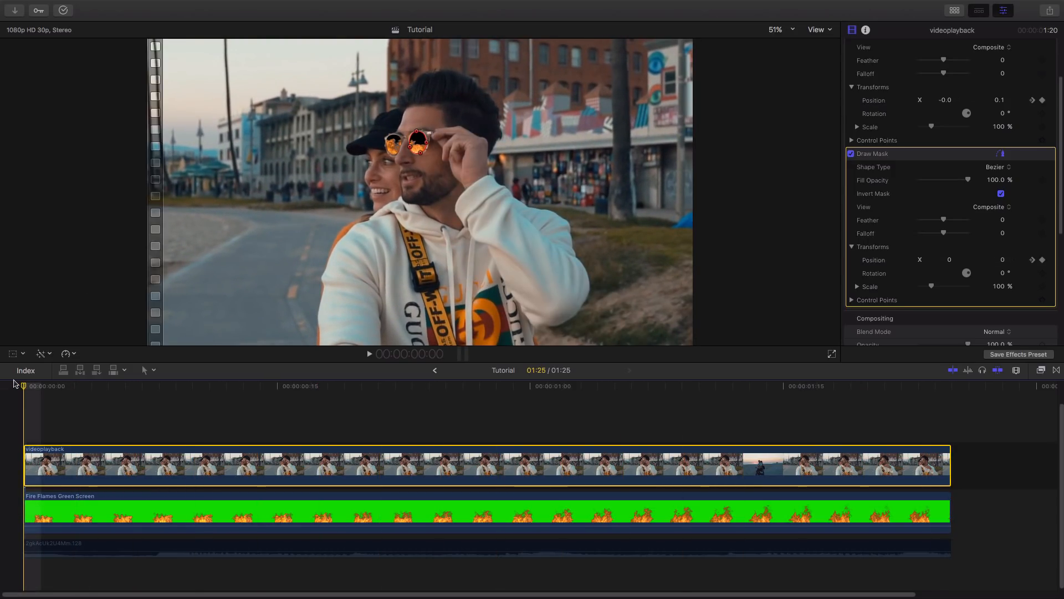
key("space")
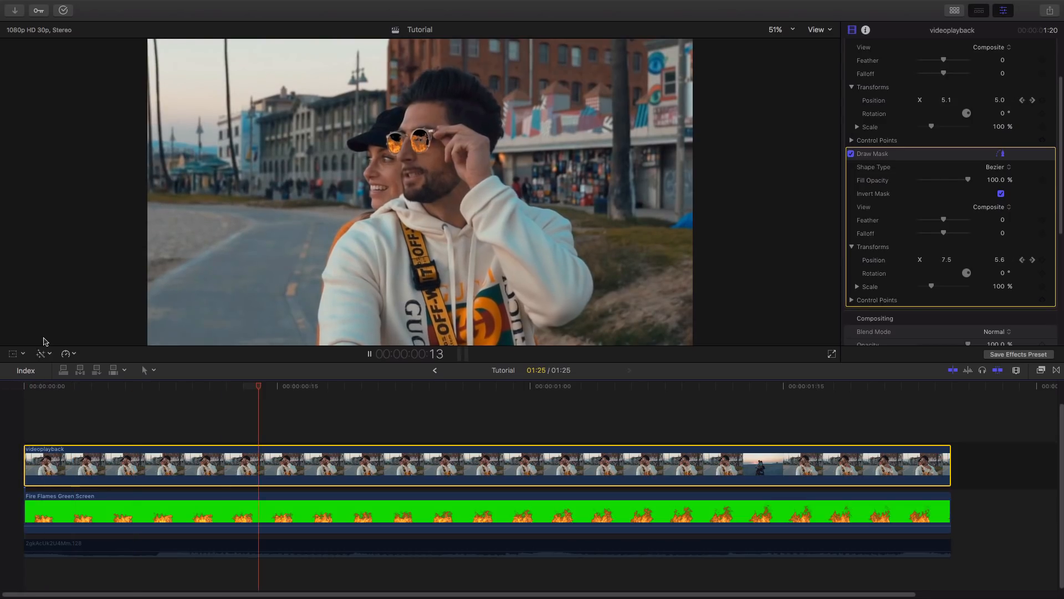
key("space")
left_click_drag(162, 388, 17, 403)
key("space")
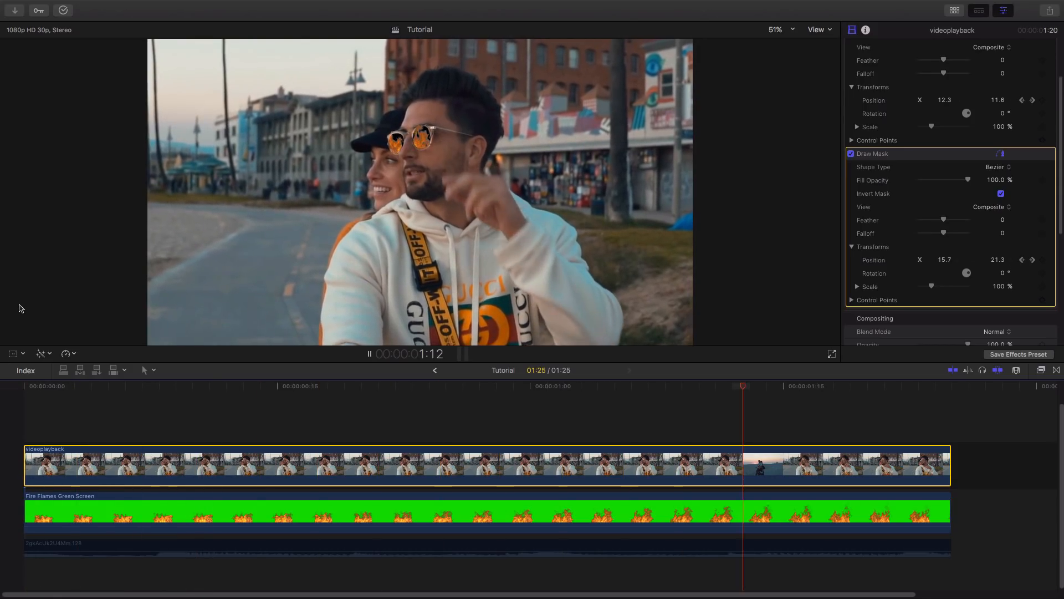
left_click(18, 386)
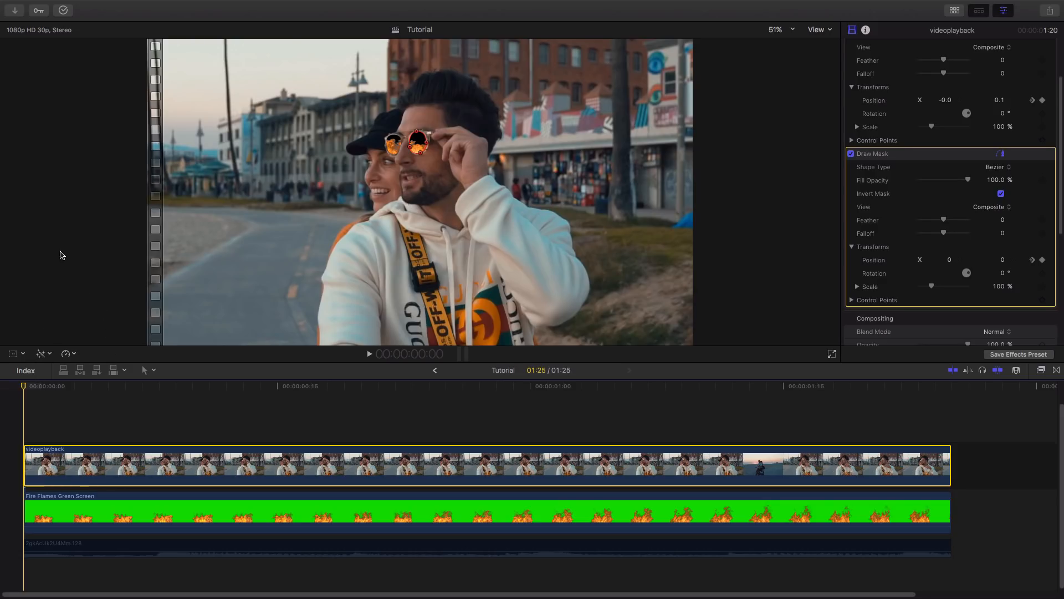
key("space")
key("space")
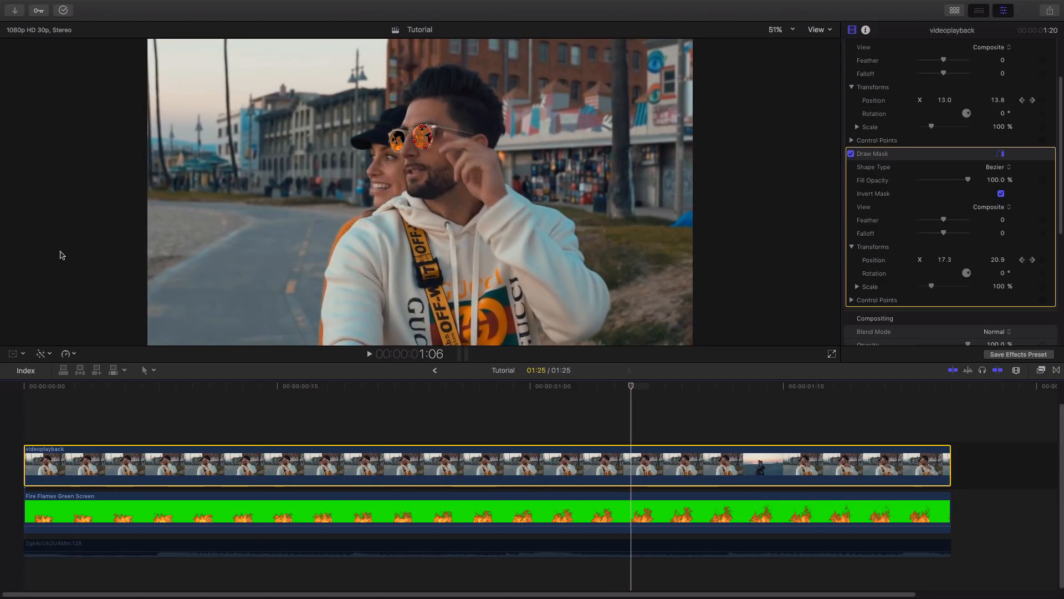
left_click_drag(115, 385, 19, 223)
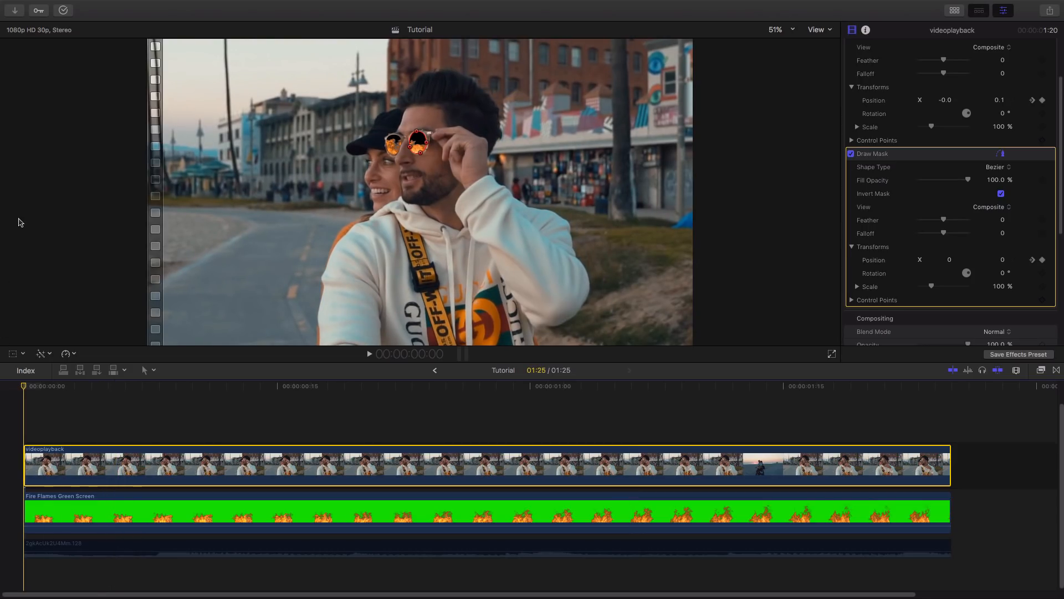